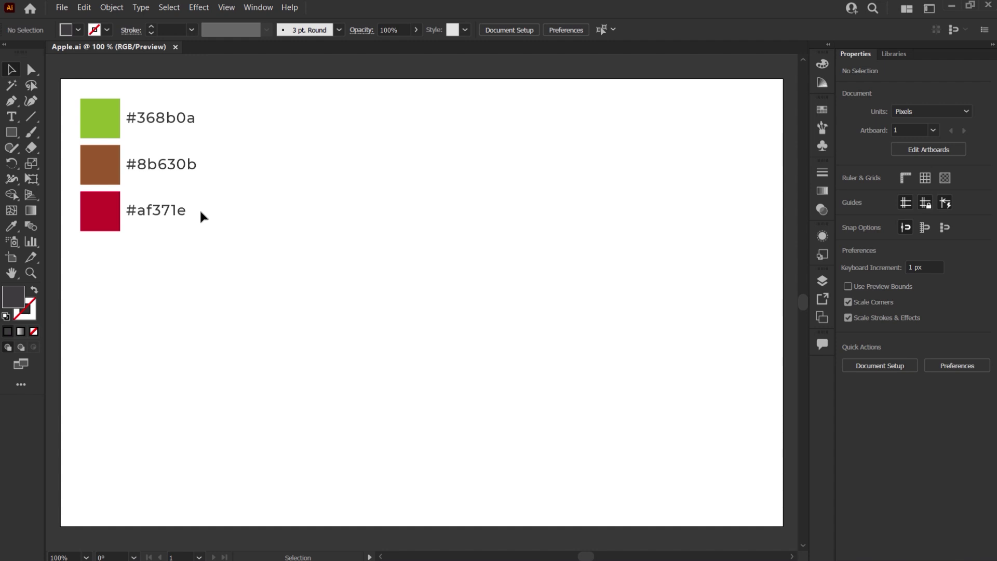
Step: Open the 3D and Materials panel from the Window menu
left_click(258, 9)
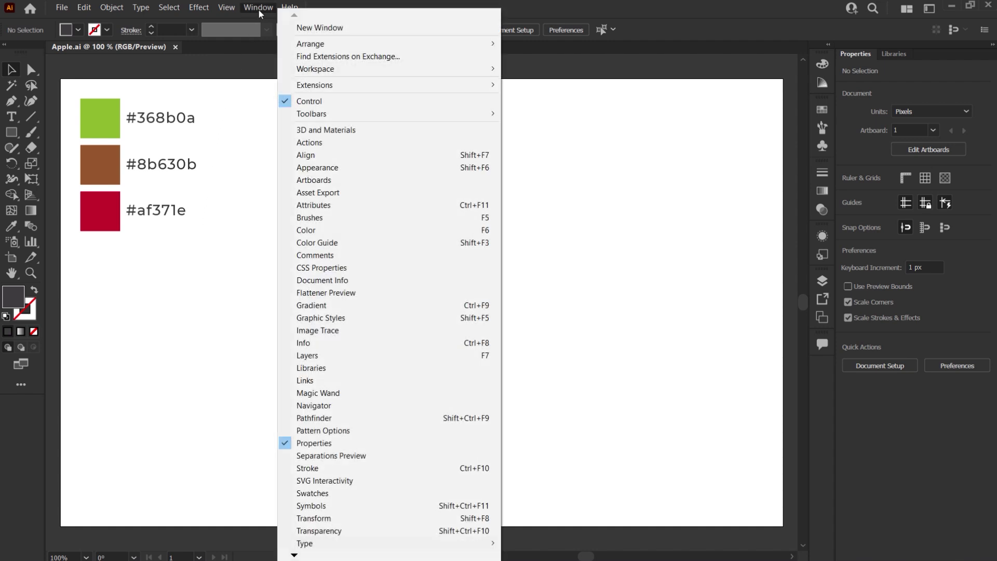
left_click(362, 132)
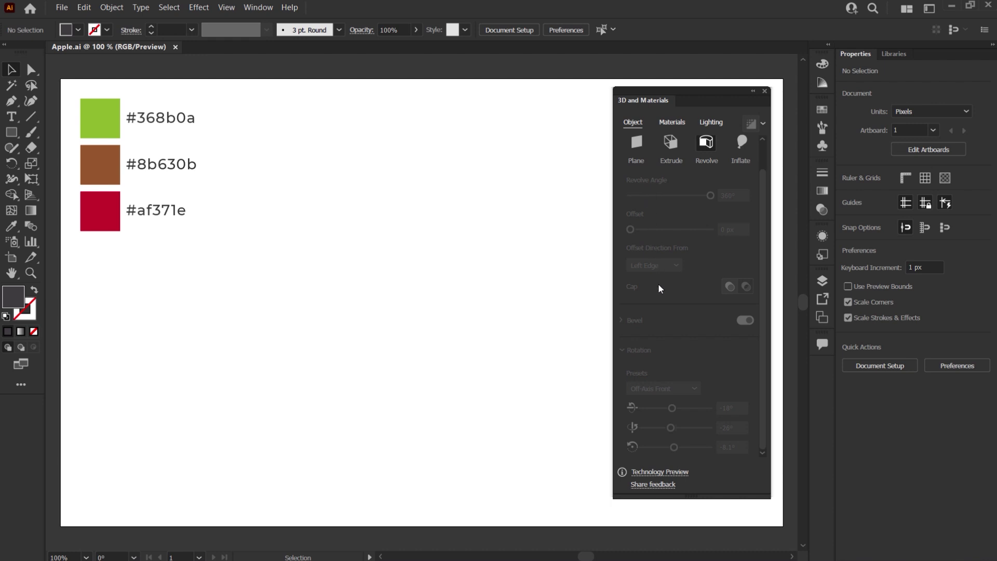
Step: Draw a circle about 289 px wide and fill it with the red #af371e swatch
left_click(11, 132)
left_click(111, 164)
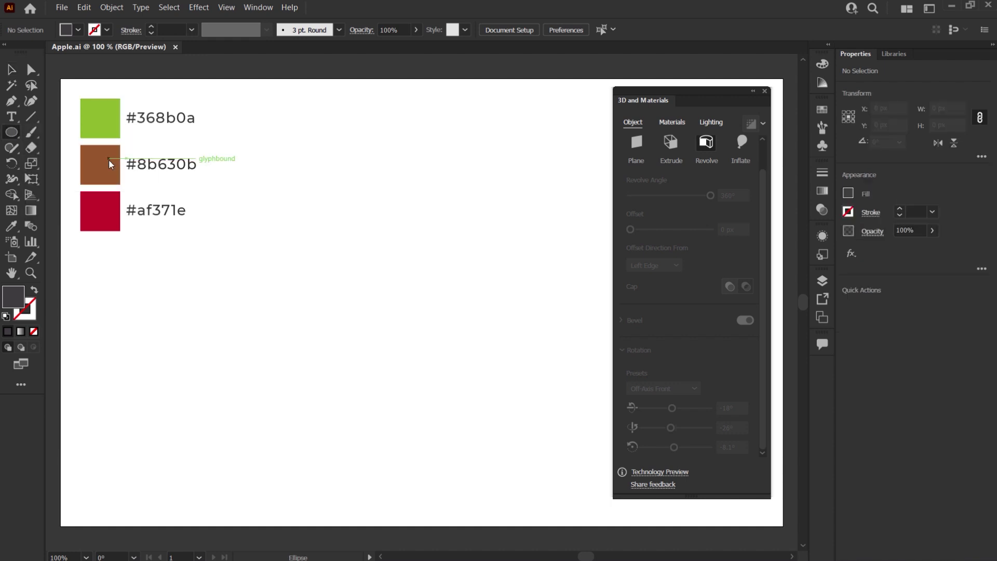
left_click_drag(387, 206, 541, 398)
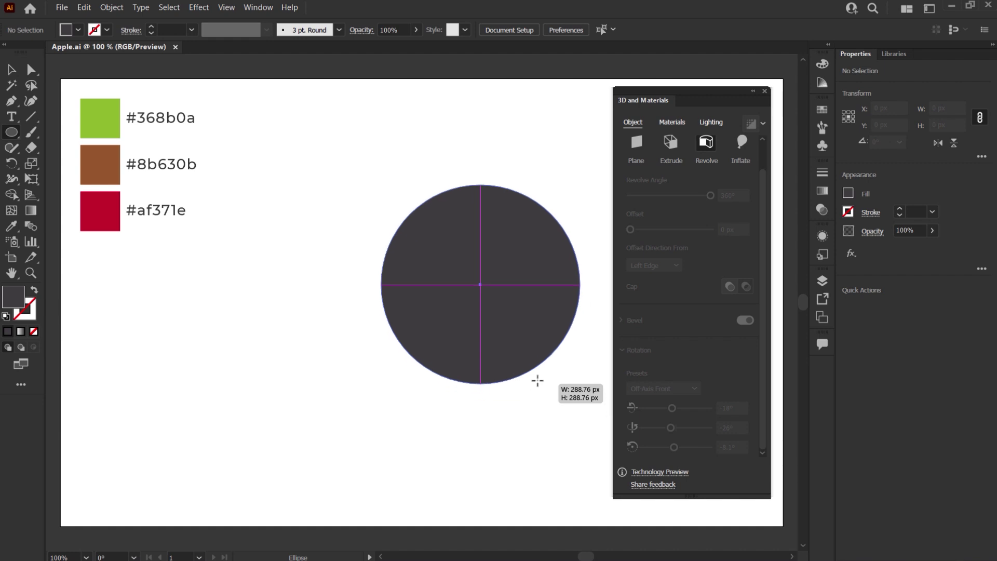
left_click_drag(541, 398, 533, 374)
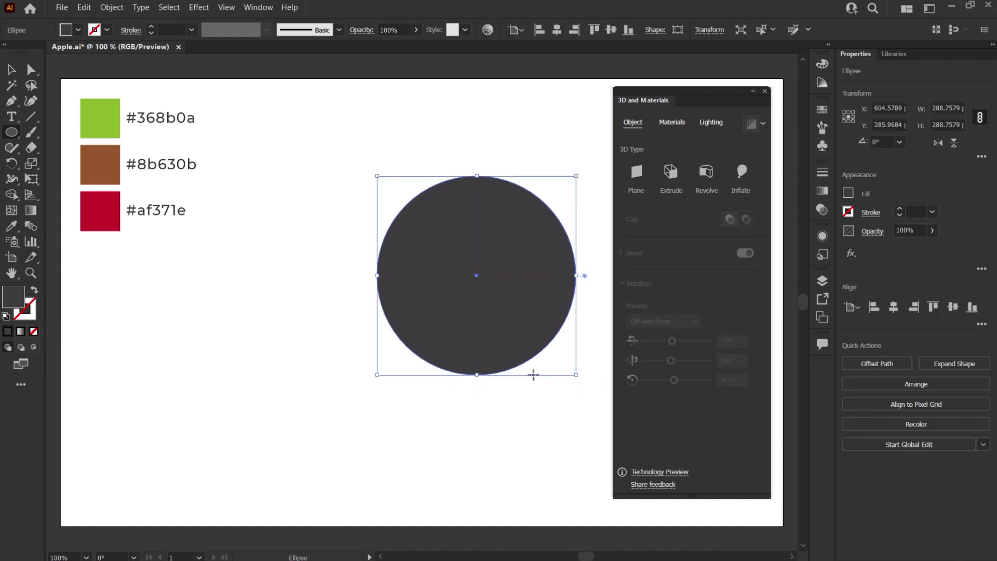
left_click(11, 226)
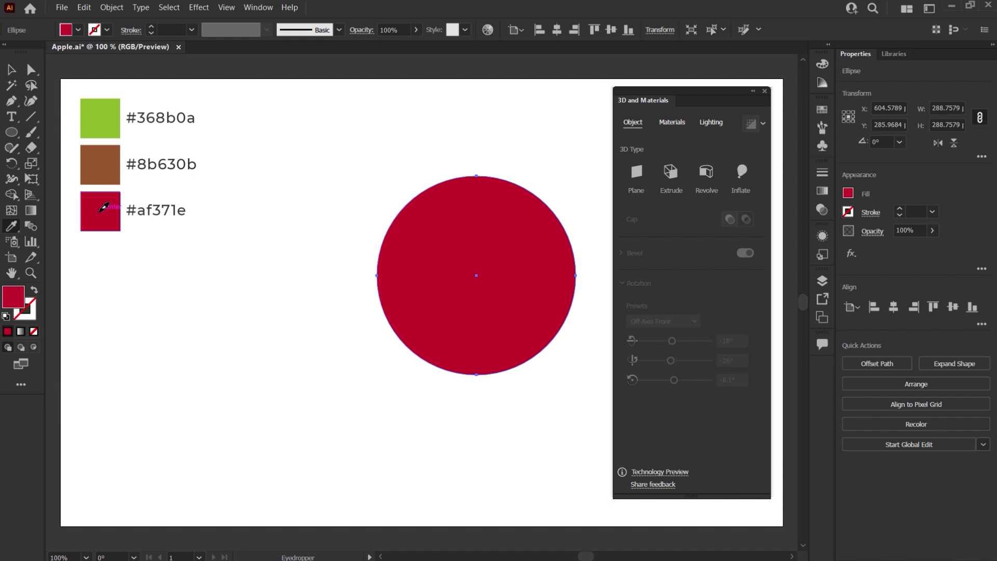
left_click(14, 75)
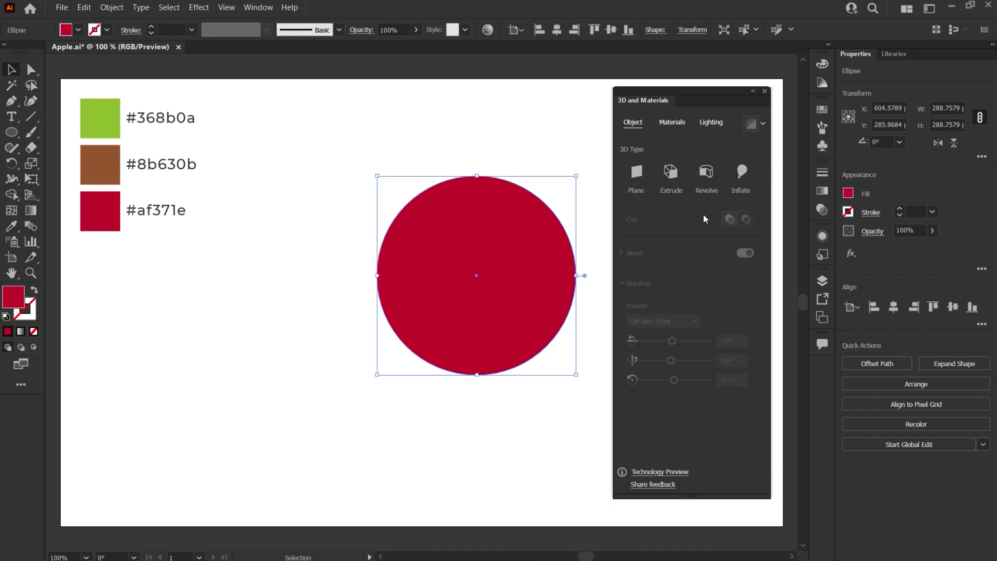
Step: Revolve the red circle in 3D, move it left, narrow it to about 160 px and tilt it to 346°
left_click(710, 174)
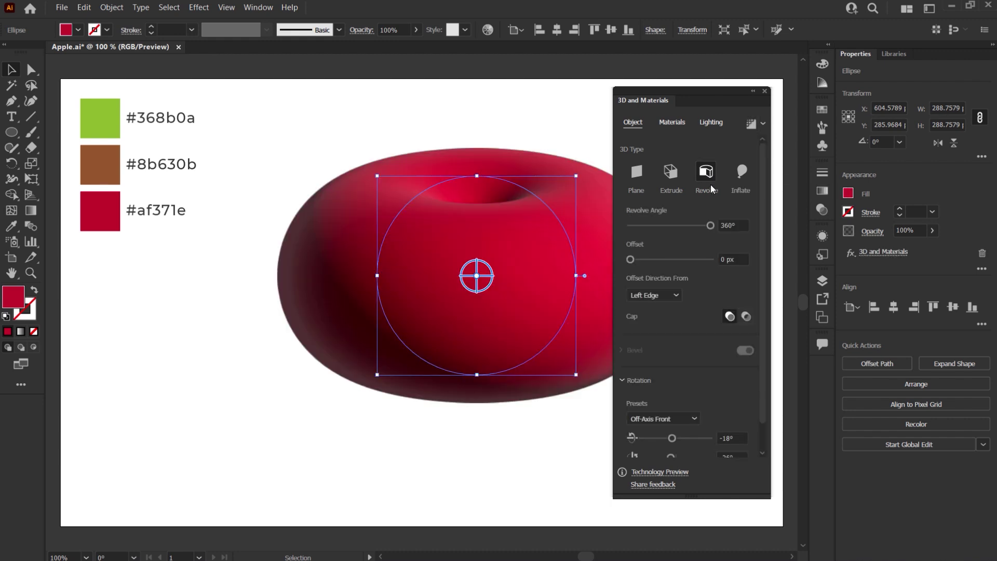
left_click_drag(450, 291, 368, 296)
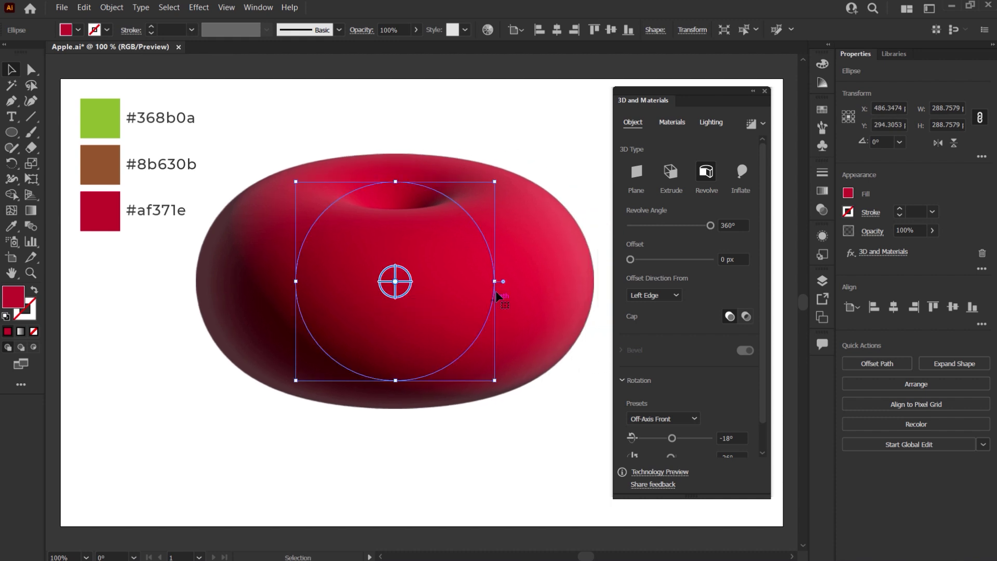
left_click_drag(495, 282, 399, 292)
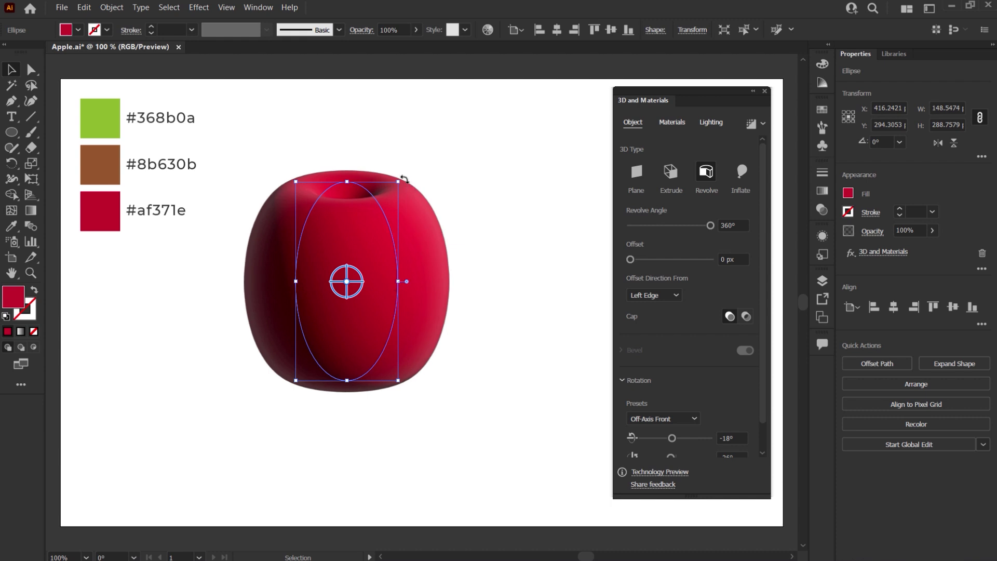
left_click_drag(403, 179, 421, 196)
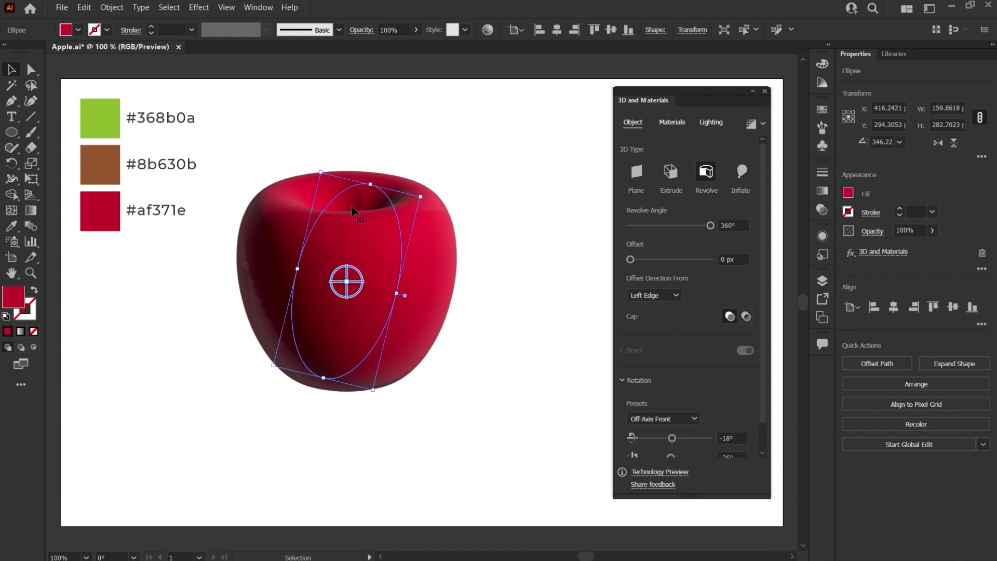
Step: Reshape the apple's profile curve with the Anchor Point tool
left_click_drag(15, 101, 91, 145)
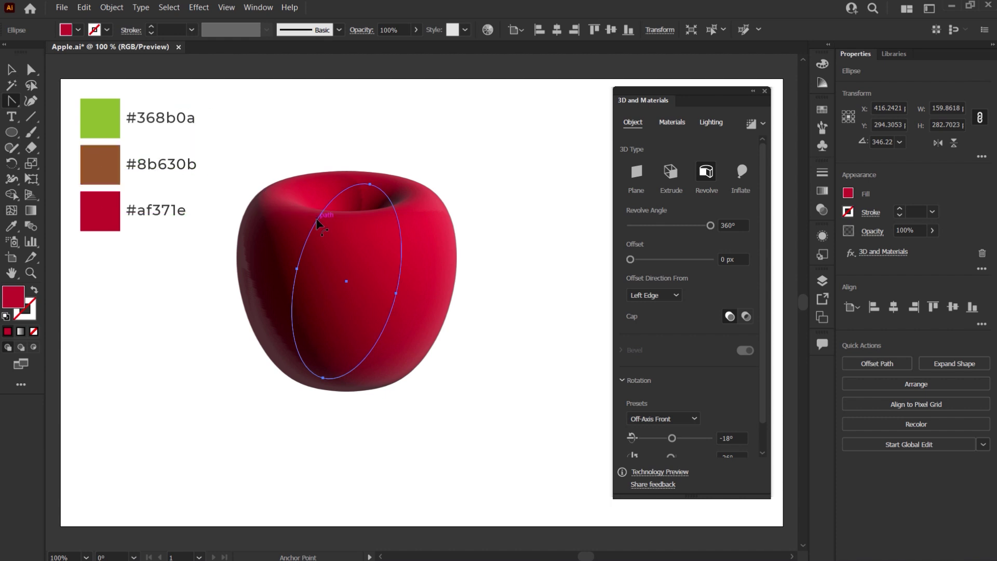
left_click_drag(315, 221, 307, 212)
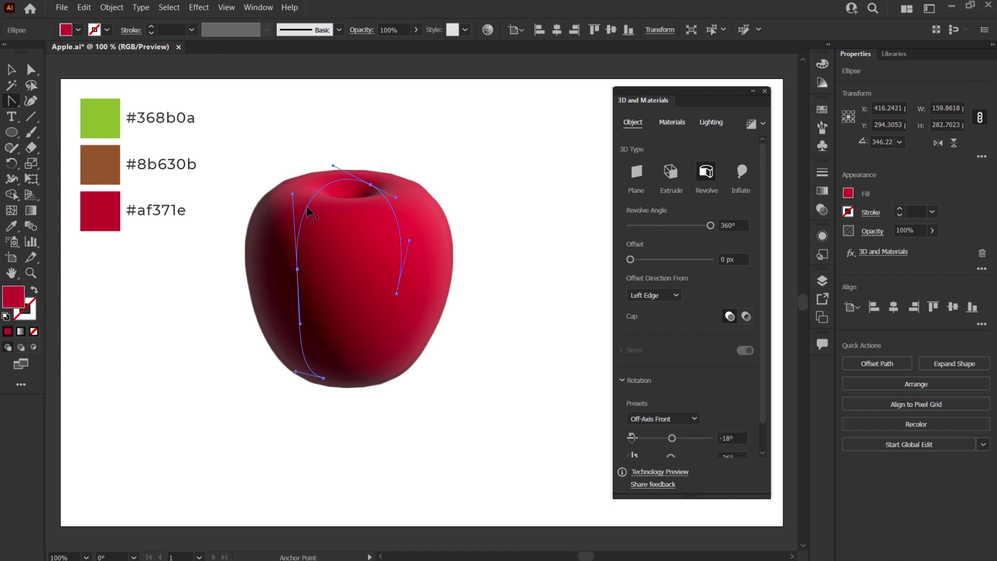
mouse_move(307, 209)
left_mouse_down()
mouse_move(297, 202)
mouse_move(265, 223)
left_mouse_up()
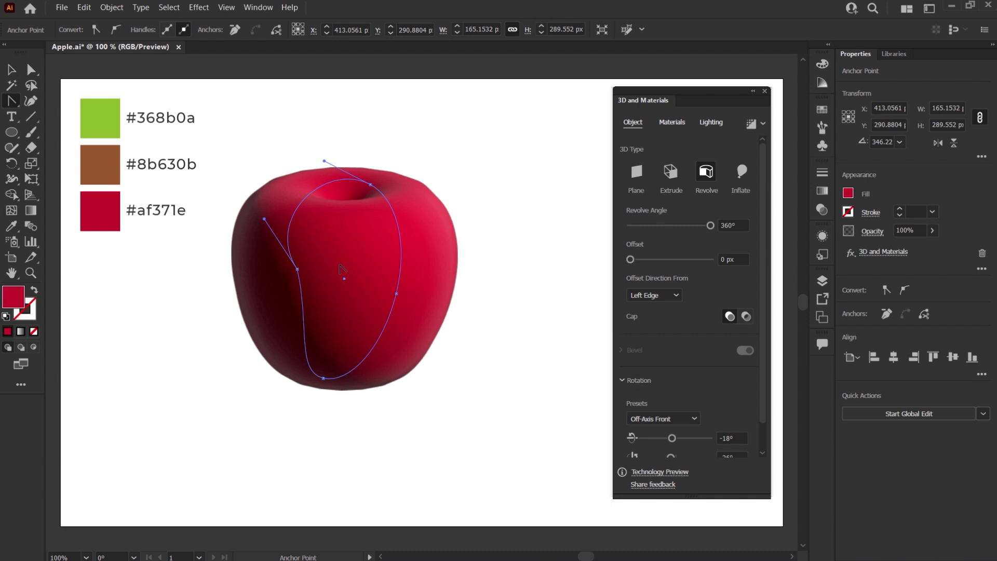
Step: Narrow and re-tilt the 3D apple slightly, then move it toward the artboard centre
key("v")
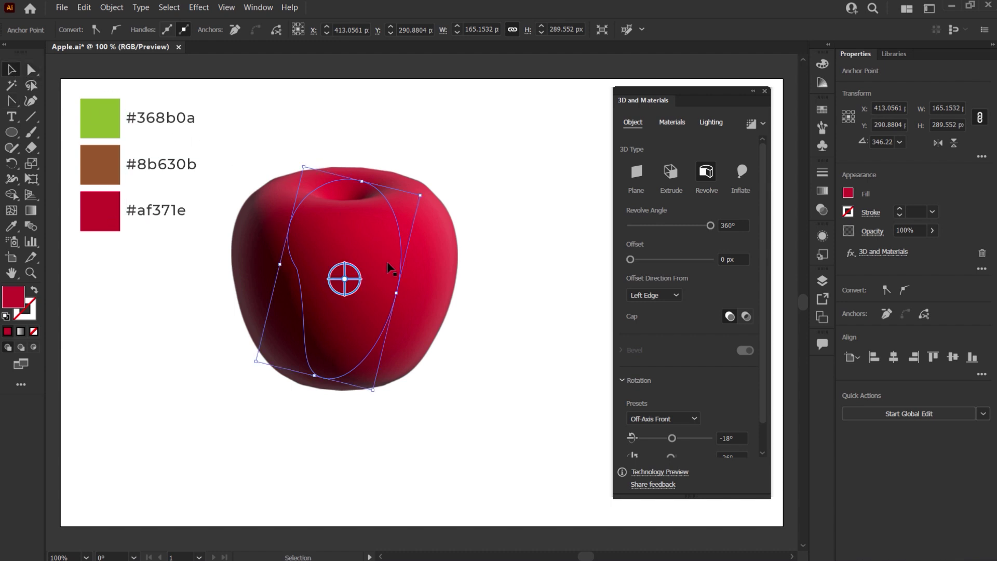
left_click_drag(396, 292, 390, 291)
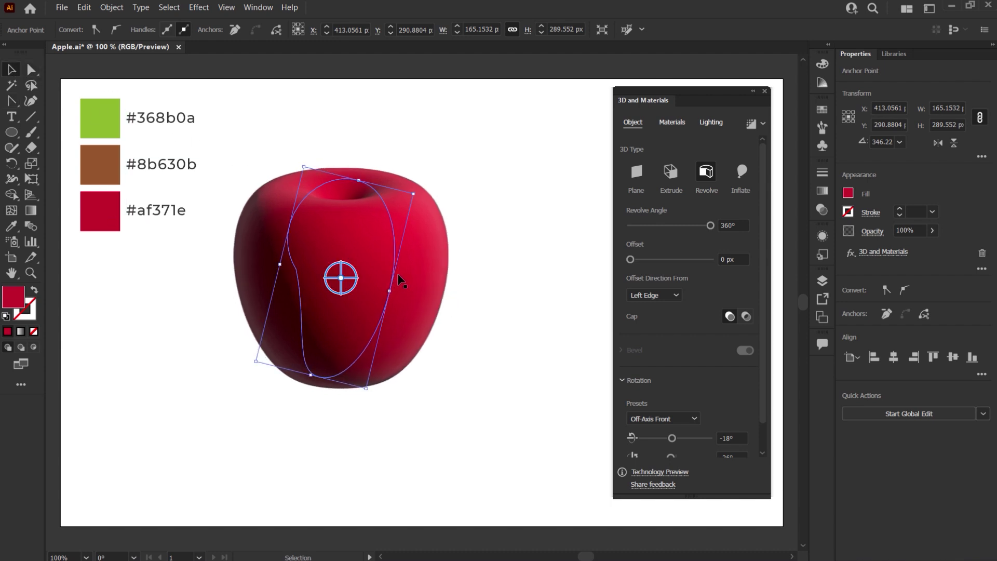
left_click_drag(431, 201, 413, 190)
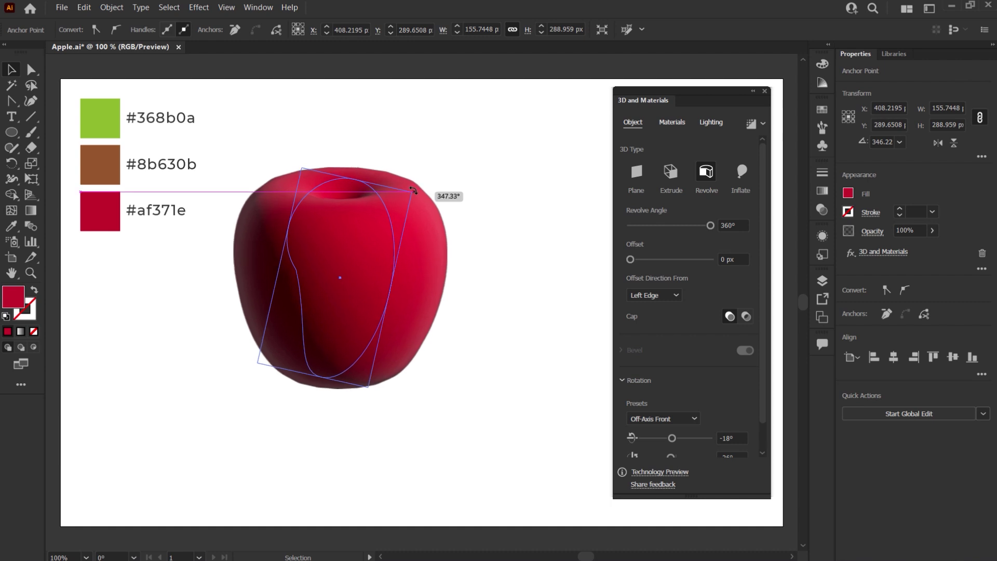
left_click(495, 213)
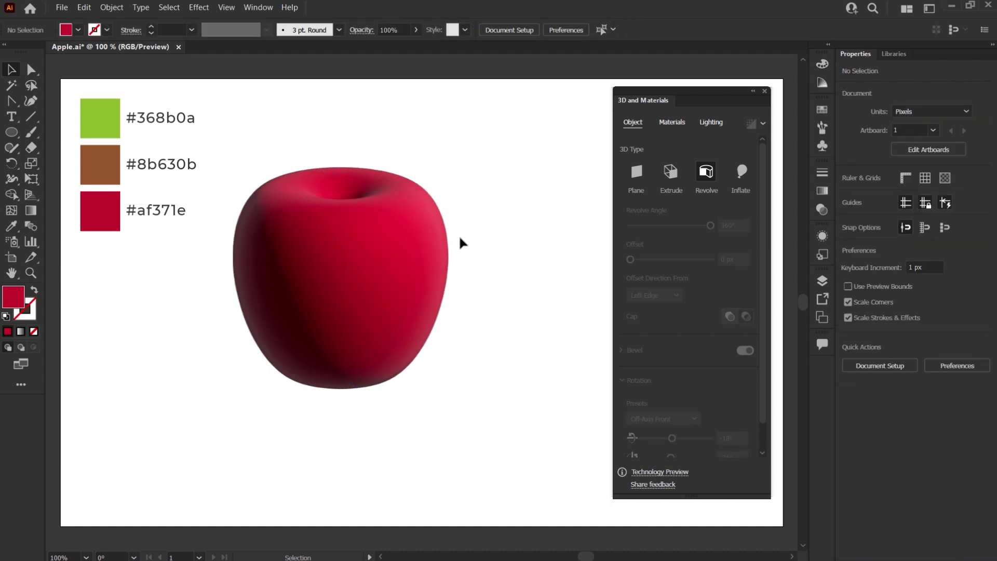
left_click_drag(374, 270, 439, 288)
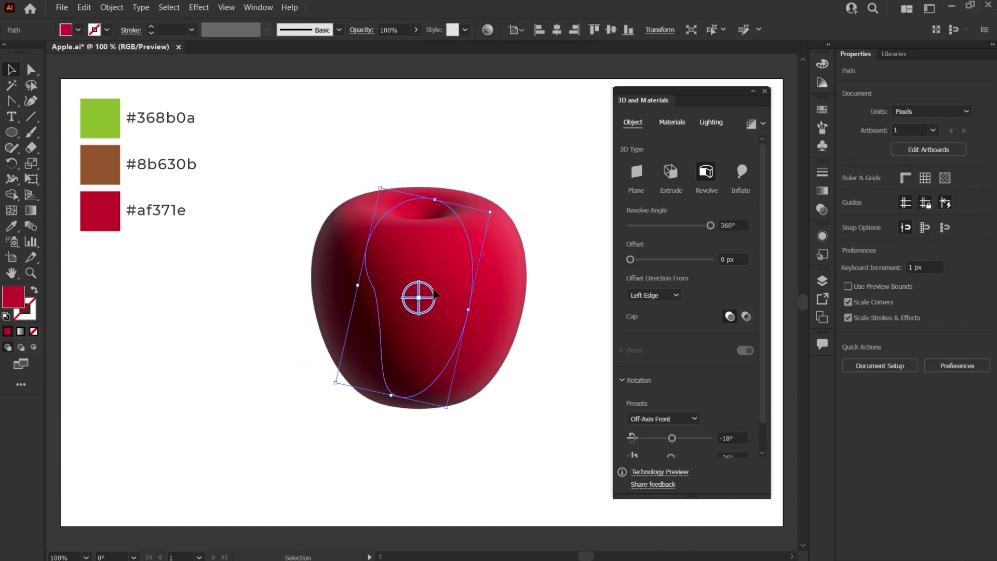
left_click(251, 245)
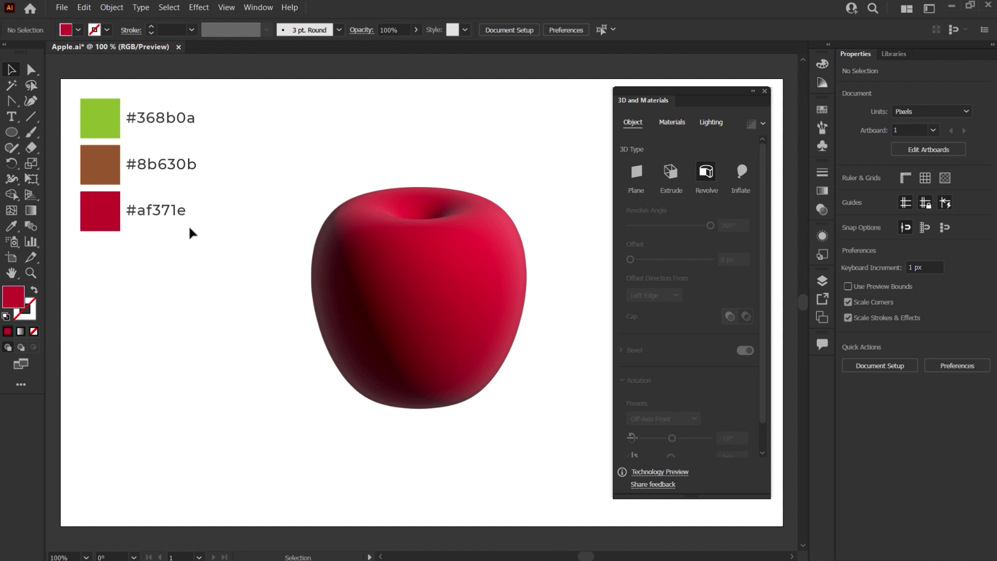
left_click(12, 132)
Step: Draw a thin, tall stem rectangle rising from the top of the apple
left_click(57, 133)
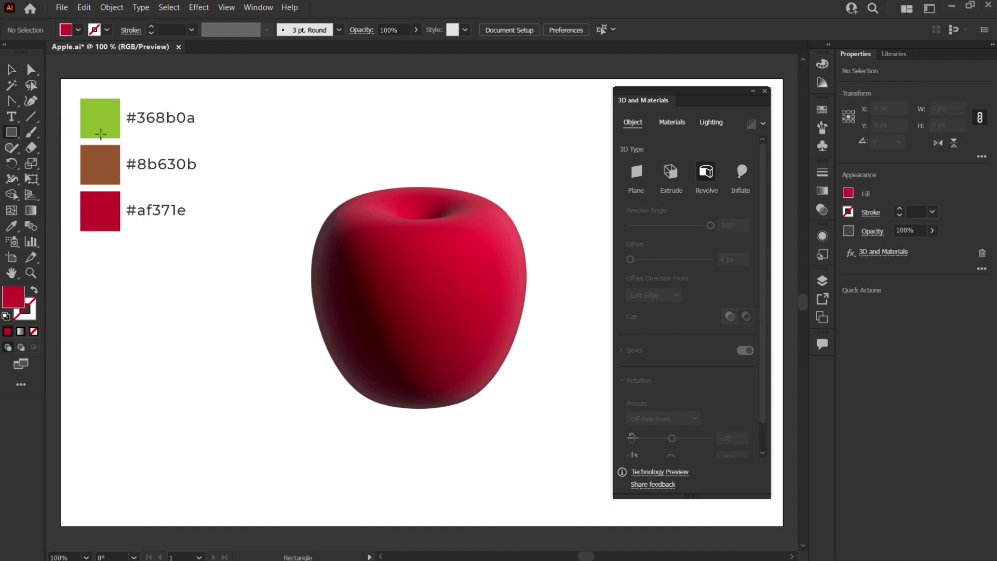
scroll(420, 150, "up", 1)
scroll(419, 151, "up", 1)
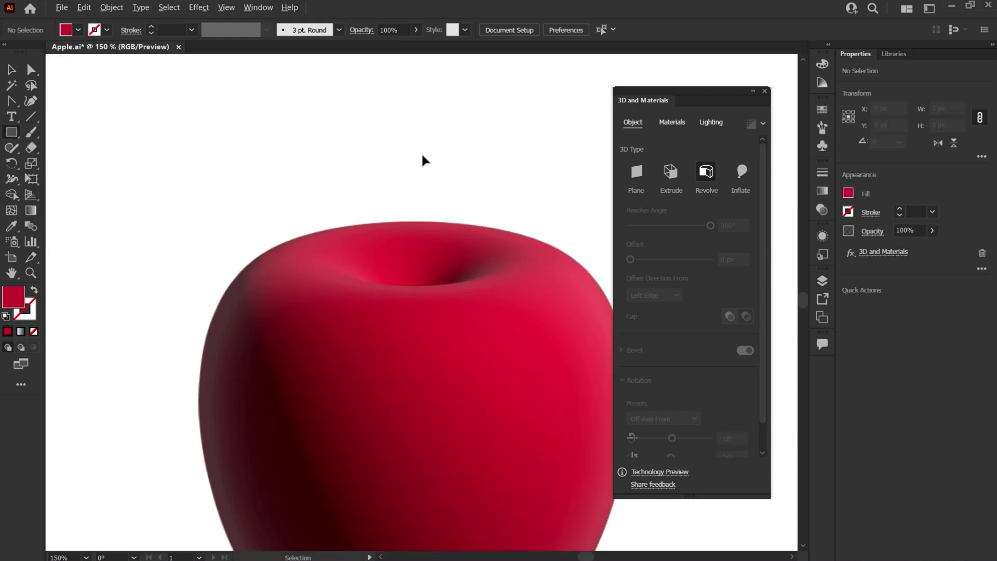
scroll(423, 154, "down", 3)
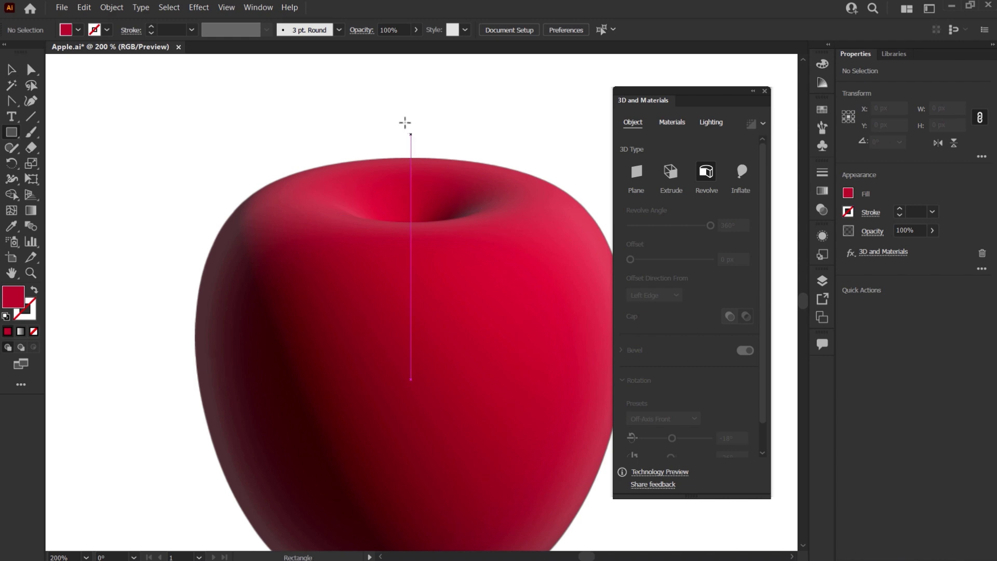
left_click_drag(397, 108, 419, 224)
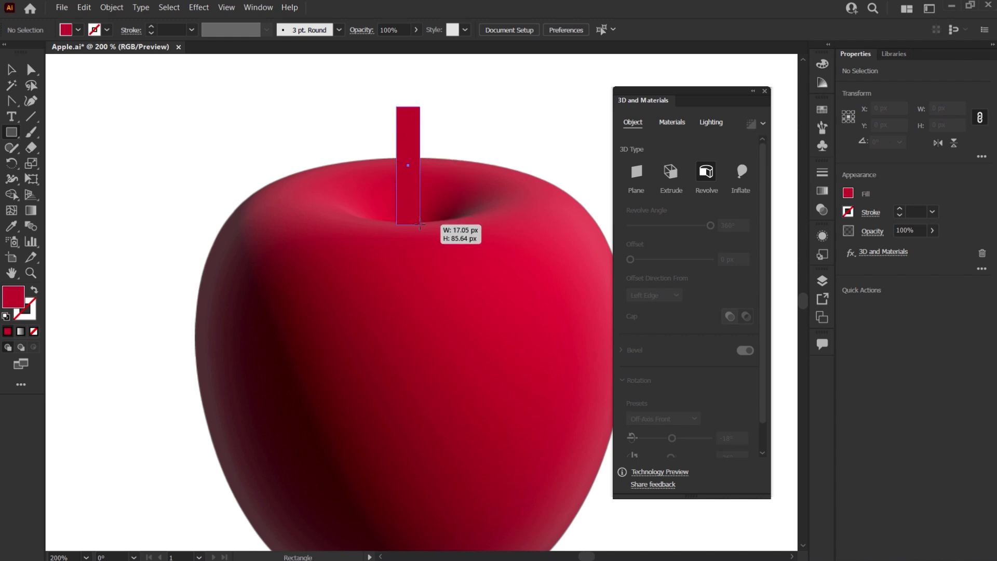
key("v")
scroll(410, 187, "up", 3)
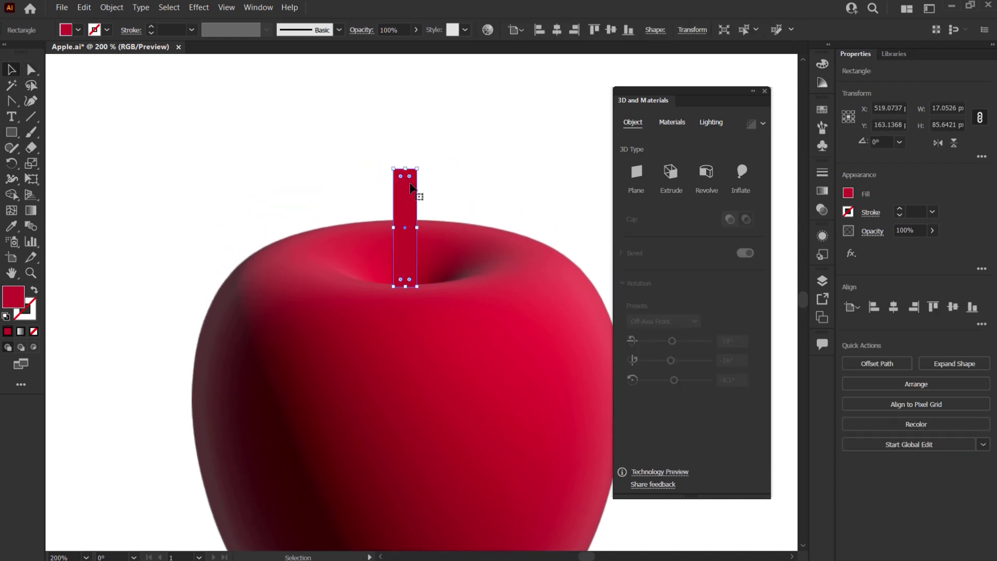
left_click_drag(405, 167, 406, 147)
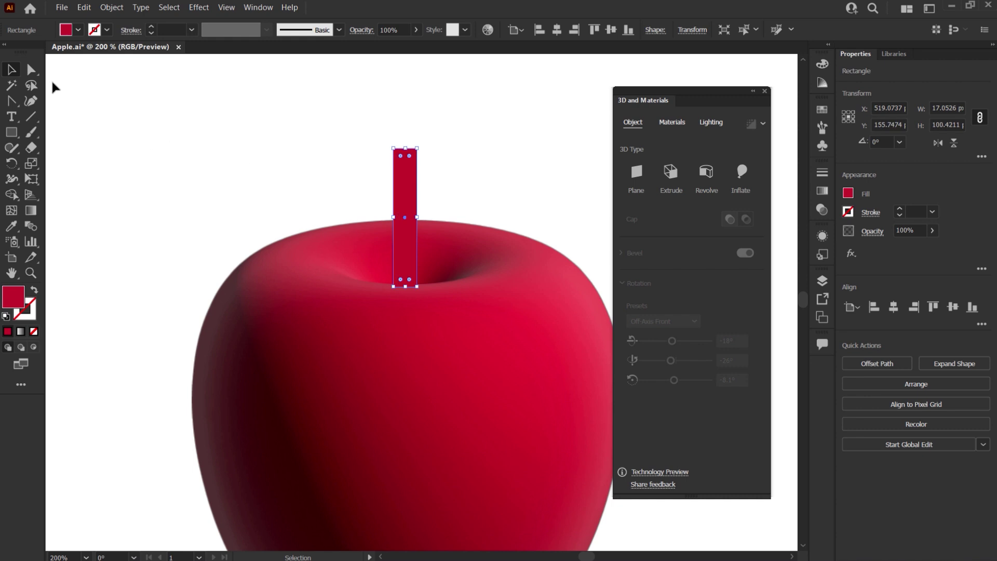
Step: Curve the stem's sides inward so it tapers
left_click(13, 103)
scroll(416, 248, "up", 2)
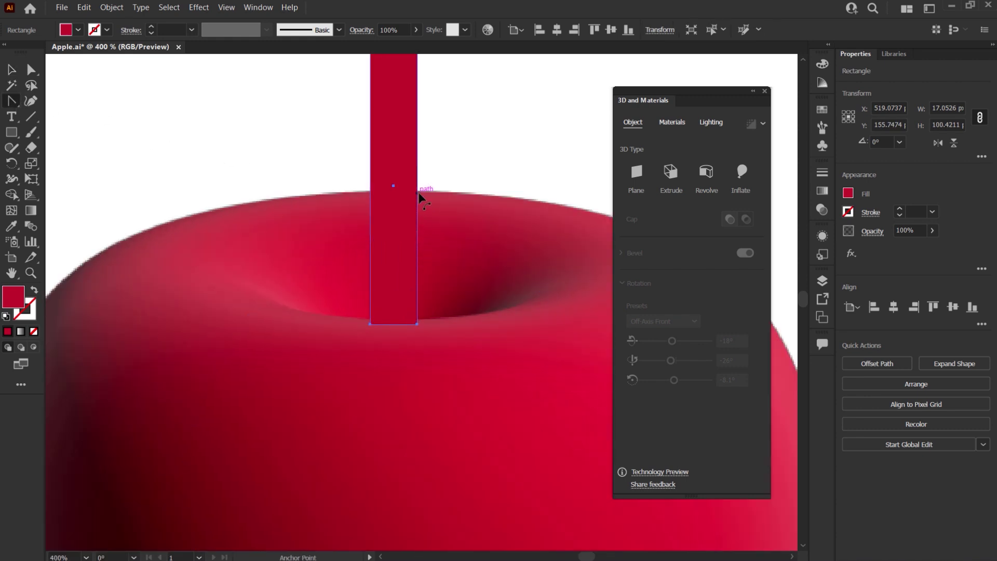
mouse_move(418, 196)
left_mouse_down()
mouse_move(383, 191)
mouse_move(394, 172)
left_mouse_up()
scroll(434, 285, "up", 3)
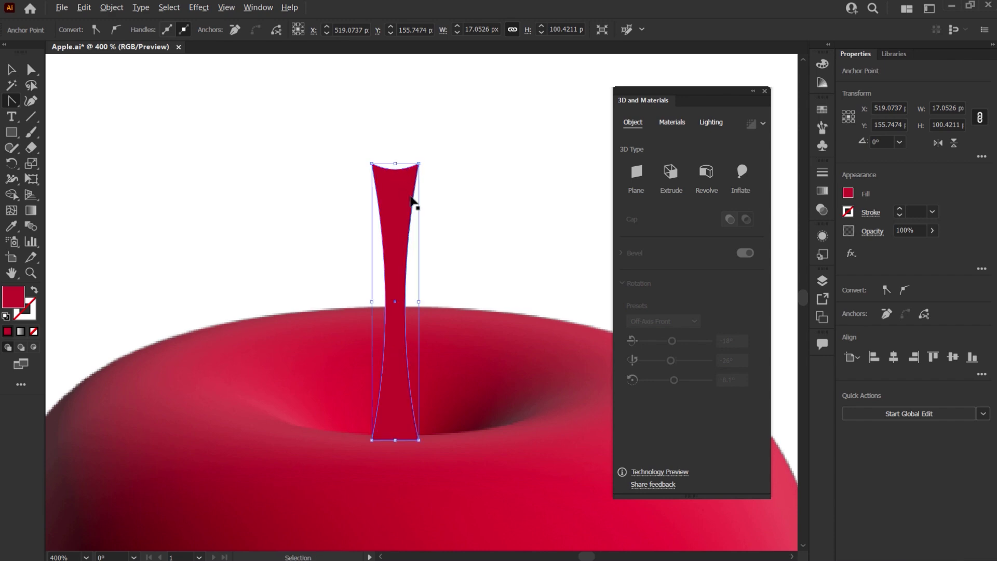
scroll(413, 204, "down", 3)
scroll(413, 204, "down", 1)
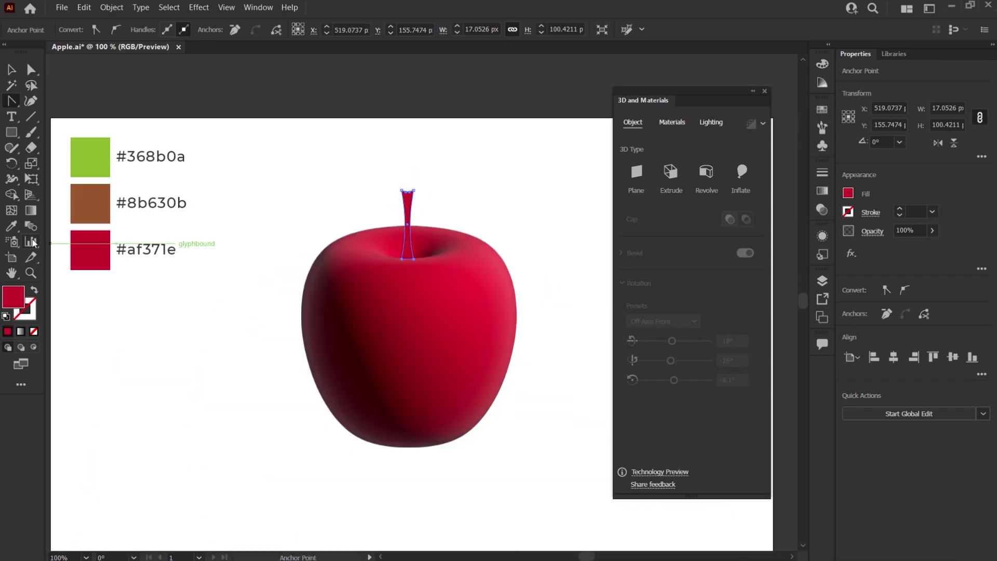
Step: Fill the stem with the brown #8b630b colour and deselect it
left_click(11, 225)
left_click(81, 202)
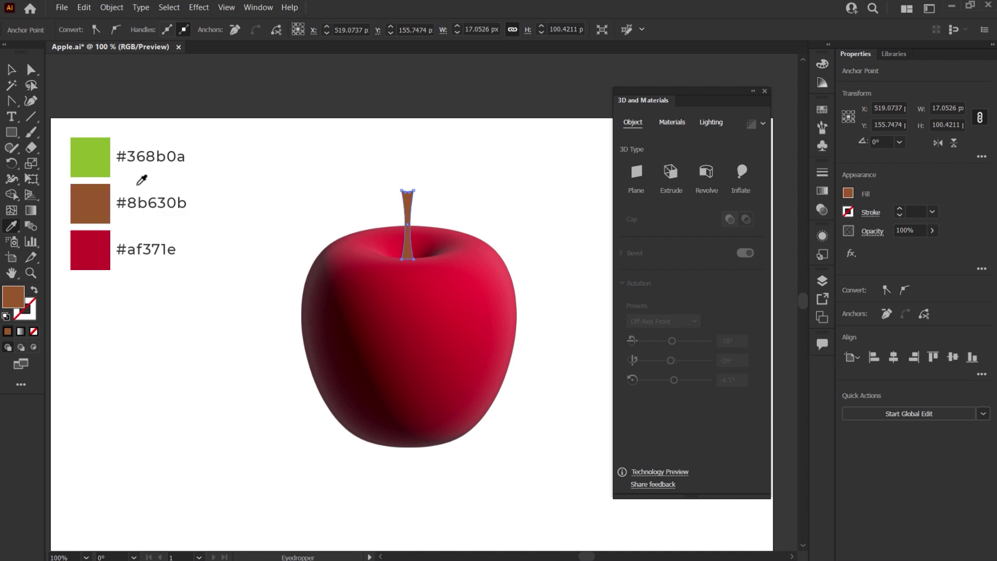
key("v")
left_click(445, 160)
scroll(384, 250, "up", 2)
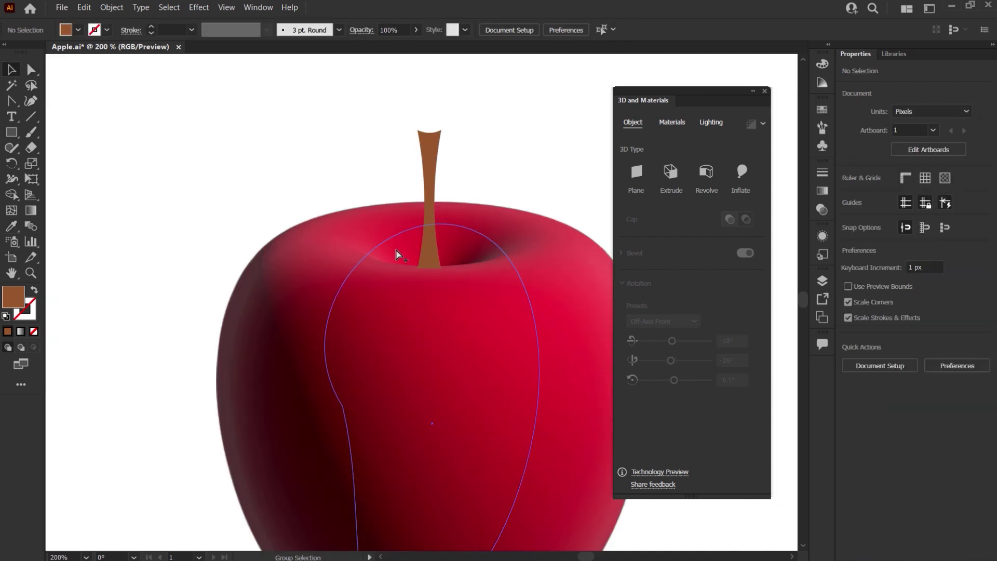
Step: Draw a closed, curved sliver path from the stem out to the upper left
left_click(11, 101)
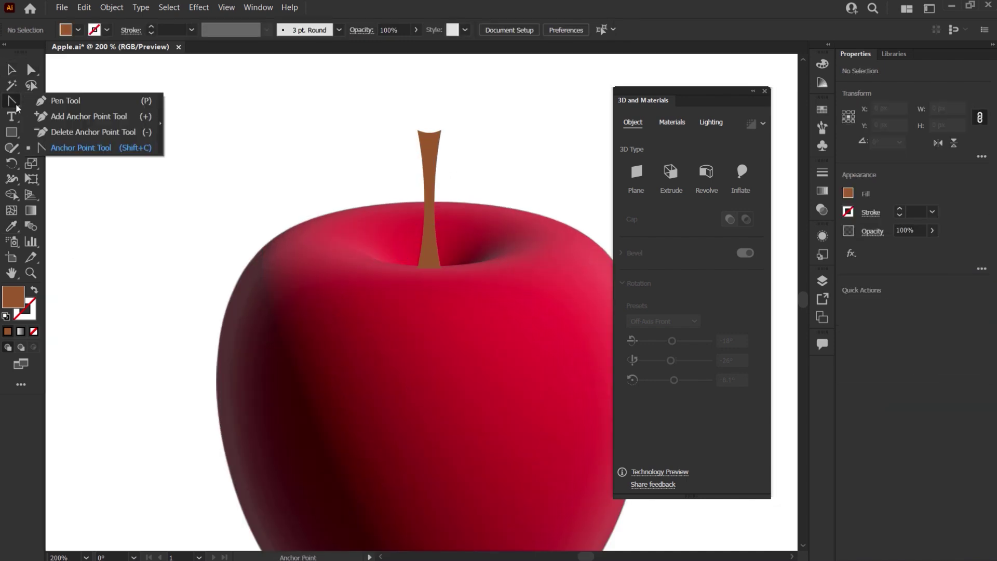
scroll(465, 139, "up", 1)
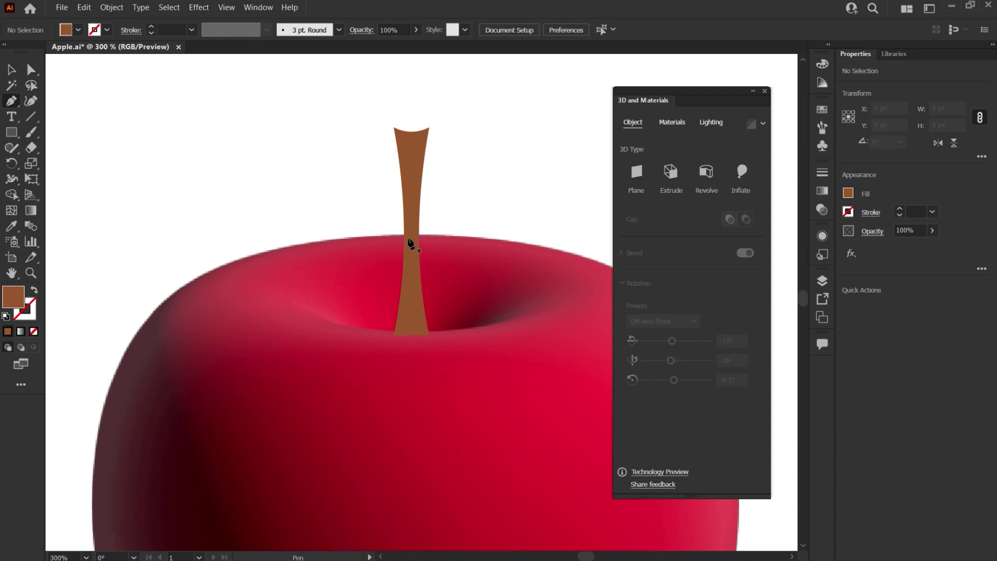
left_click(408, 238)
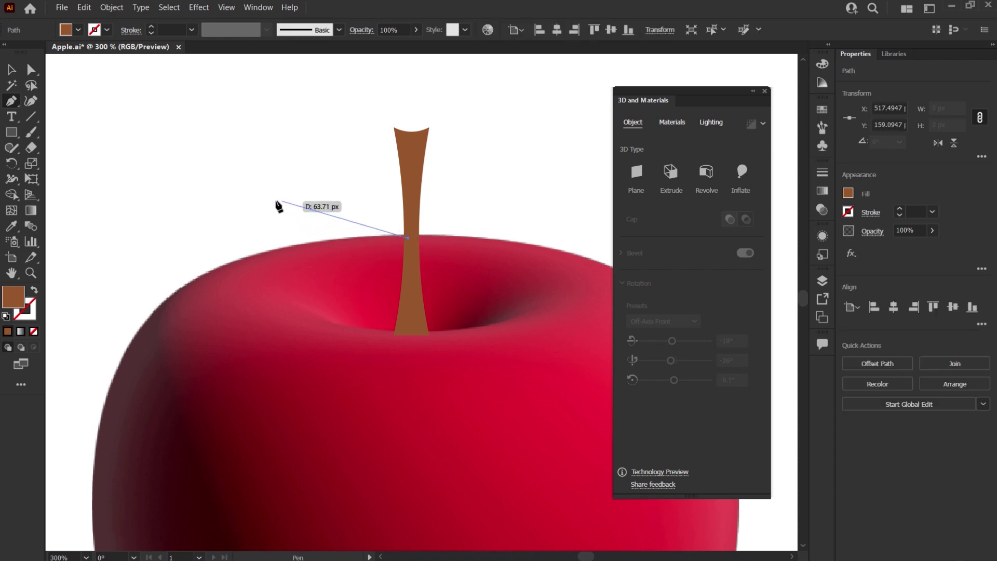
left_click_drag(259, 200, 214, 177)
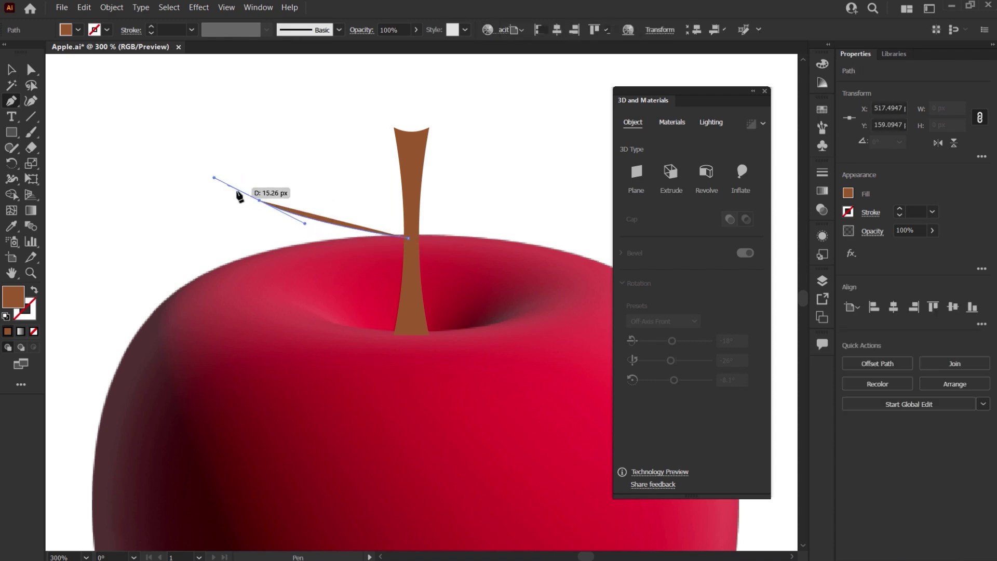
left_click(259, 199)
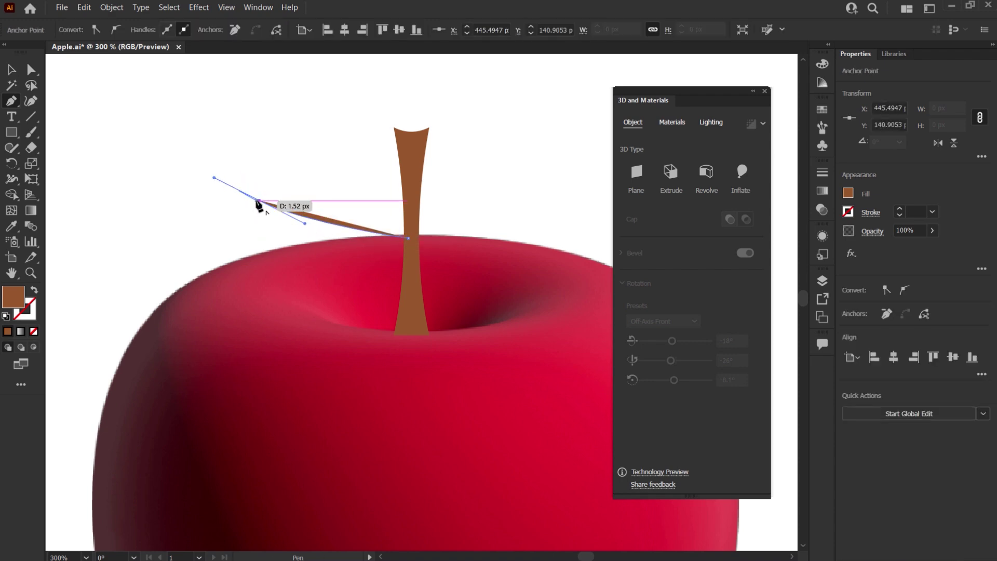
left_click_drag(407, 252, 517, 263)
left_click(409, 251)
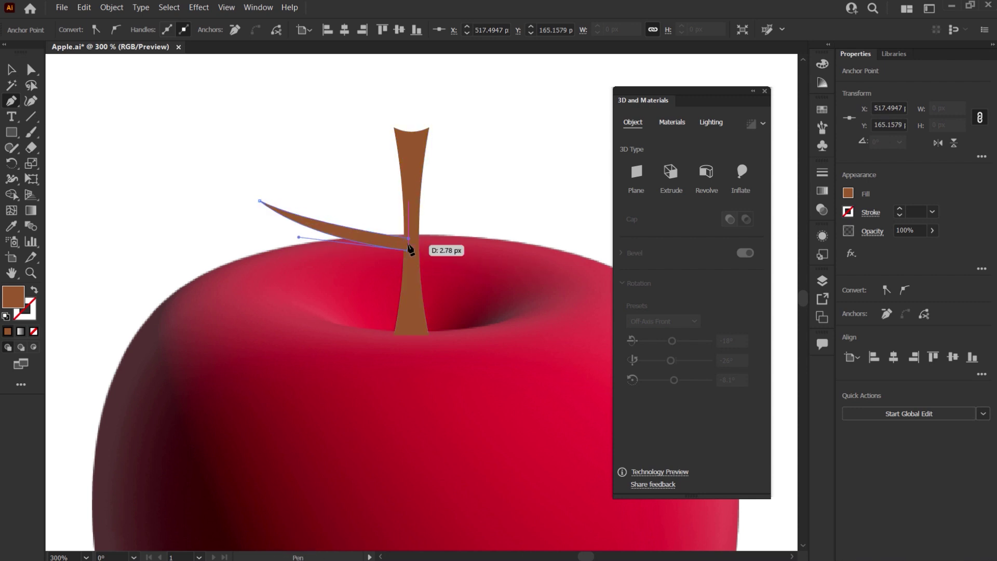
scroll(478, 205, "down", 1)
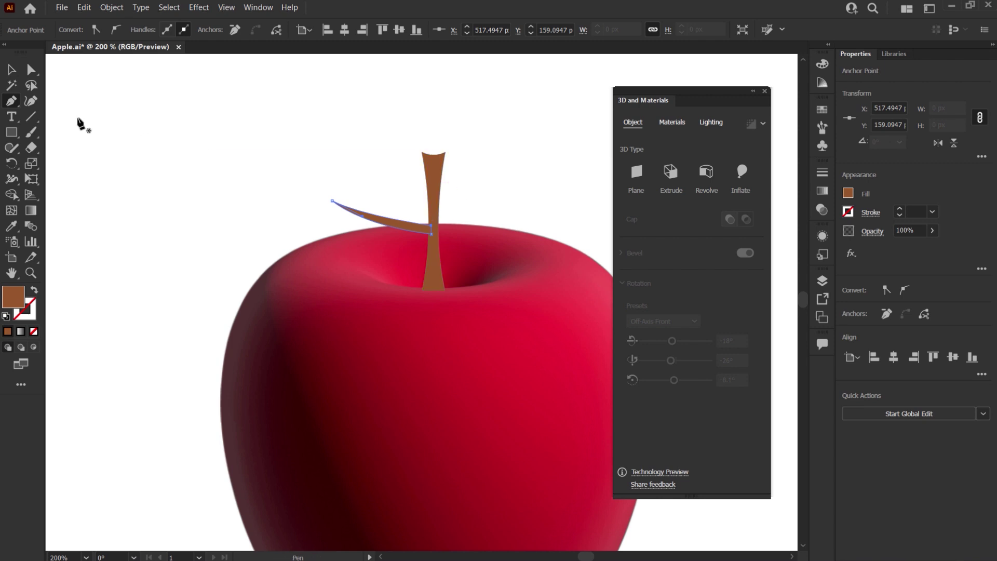
left_click(12, 73)
left_click(137, 102)
scroll(267, 218, "up", 1)
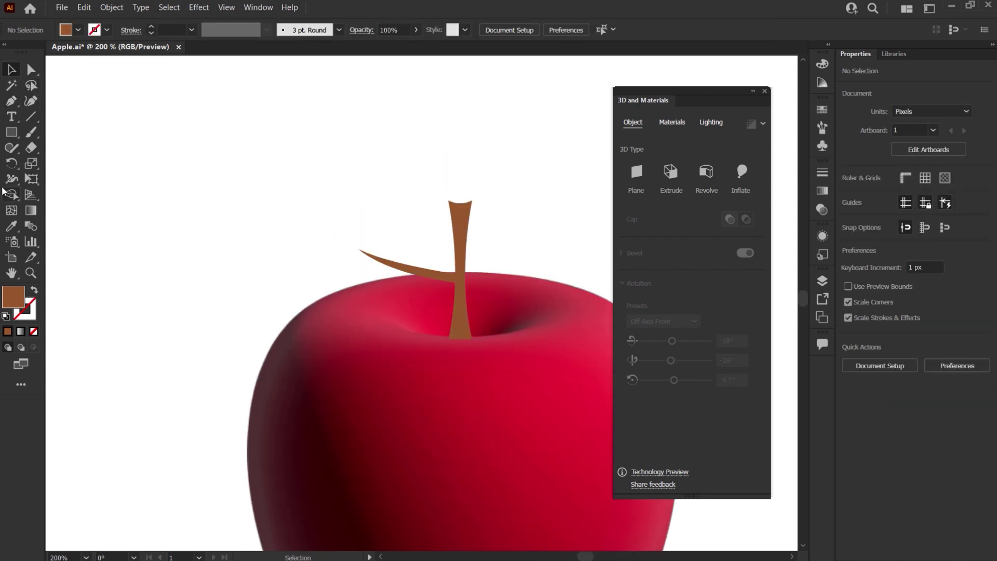
left_click(11, 101)
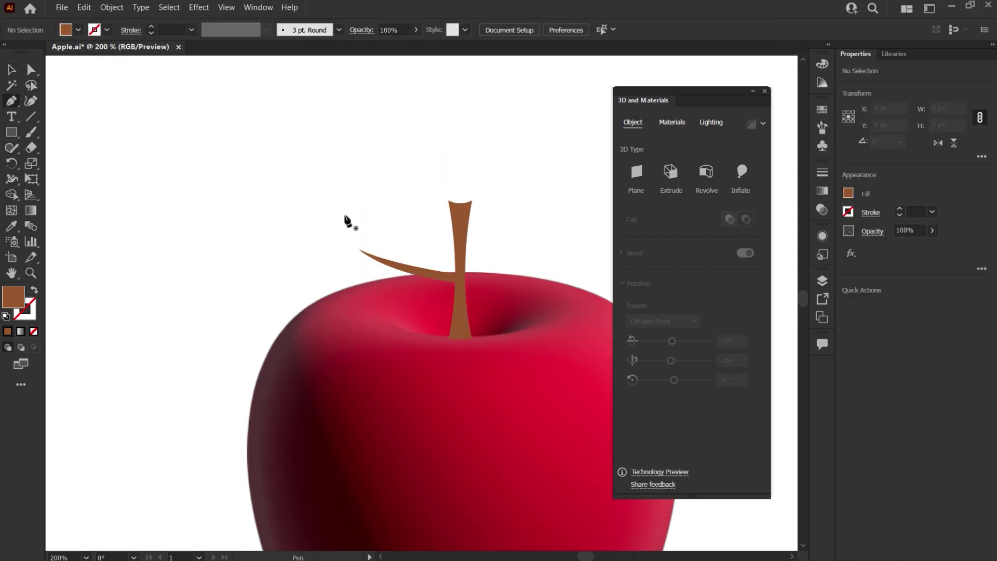
Step: Draw a closed leaf outline with a pointed upper-left tip over the sliver
scroll(430, 262, "up", 1)
left_click_drag(446, 283, 449, 256)
left_click_drag(412, 221, 359, 202)
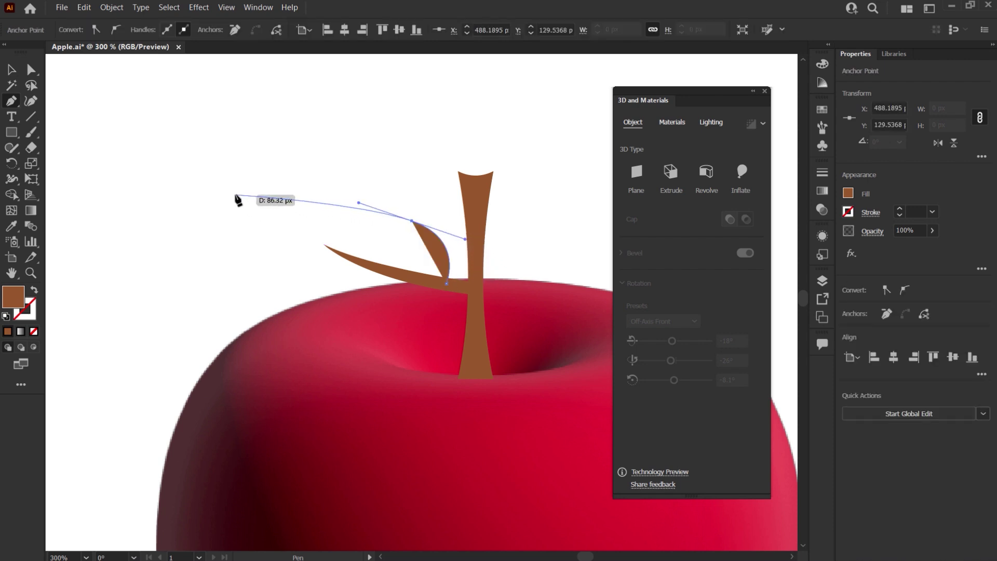
mouse_move(235, 195)
left_mouse_down()
mouse_move(305, 287)
mouse_move(363, 306)
mouse_move(436, 310)
left_mouse_up()
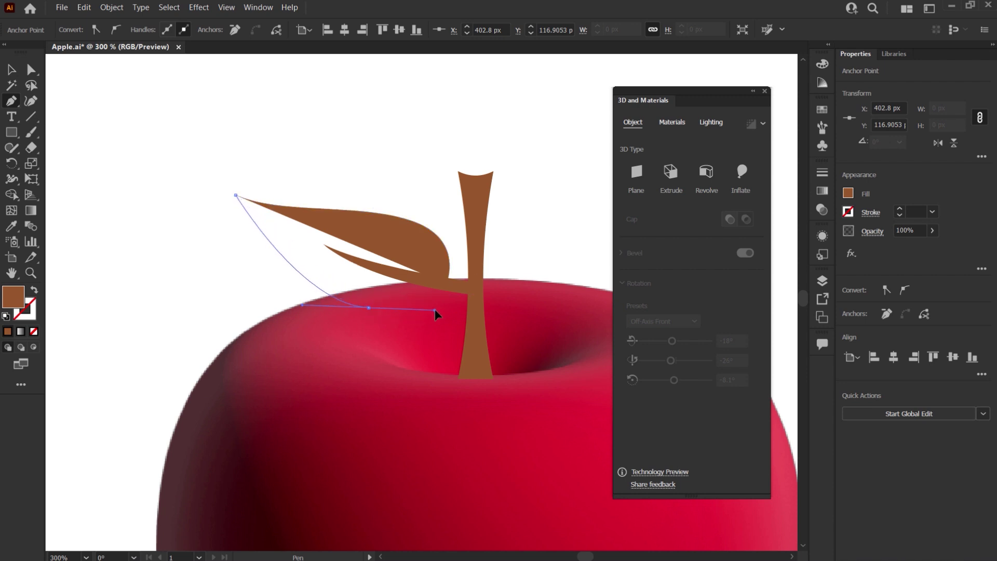
left_click(451, 271)
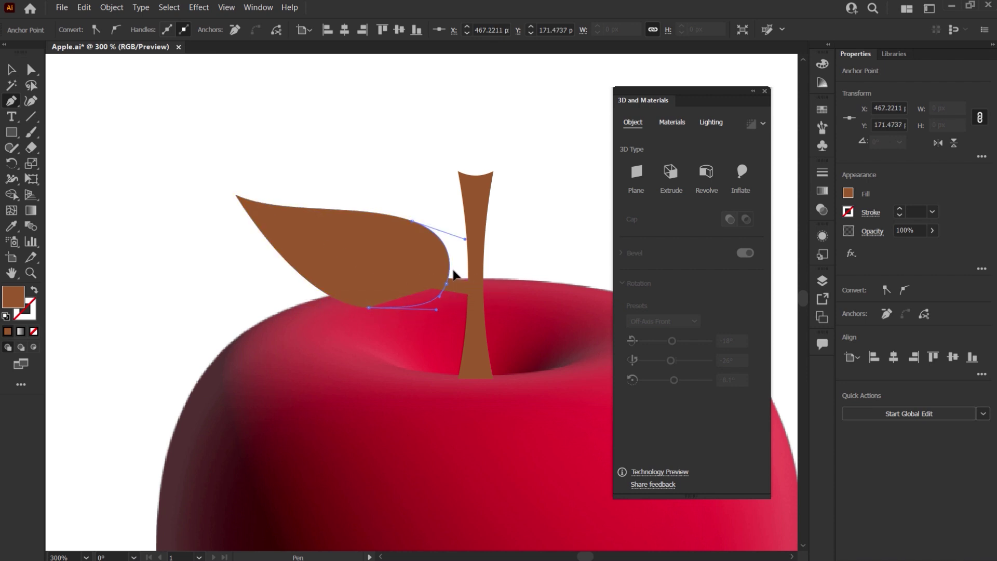
left_click(12, 70)
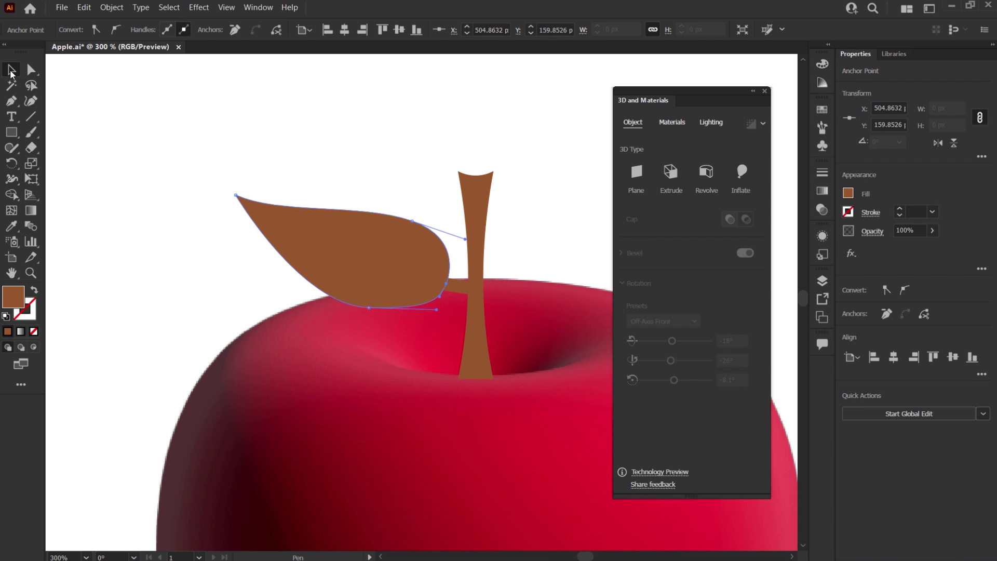
left_click(249, 148)
scroll(262, 149, "down", 2)
scroll(262, 149, "down", 2)
scroll(293, 133, "down", 2)
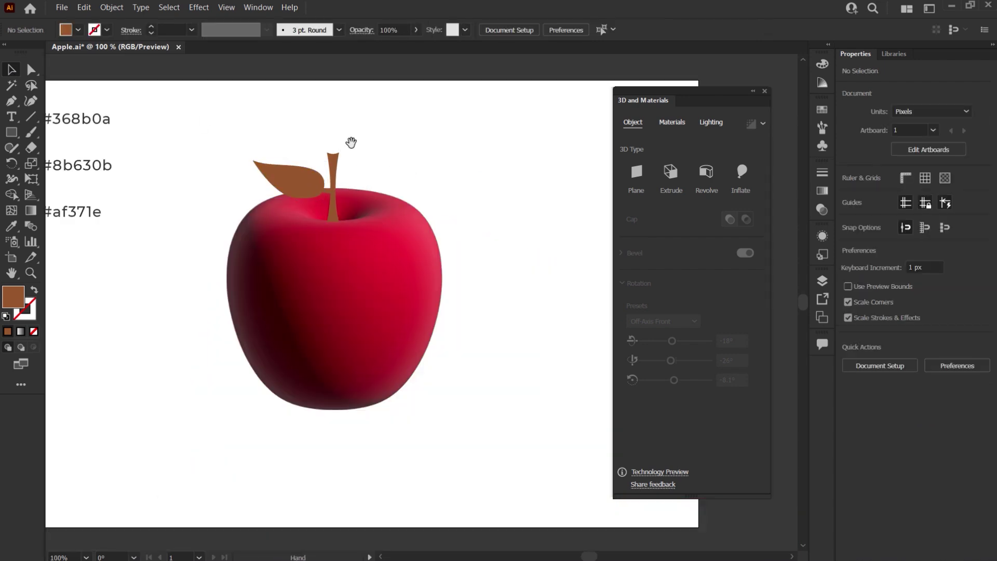
Step: Fill the leaf with the green #368b0a swatch colour
left_click_drag(351, 142, 473, 166)
left_click(435, 207)
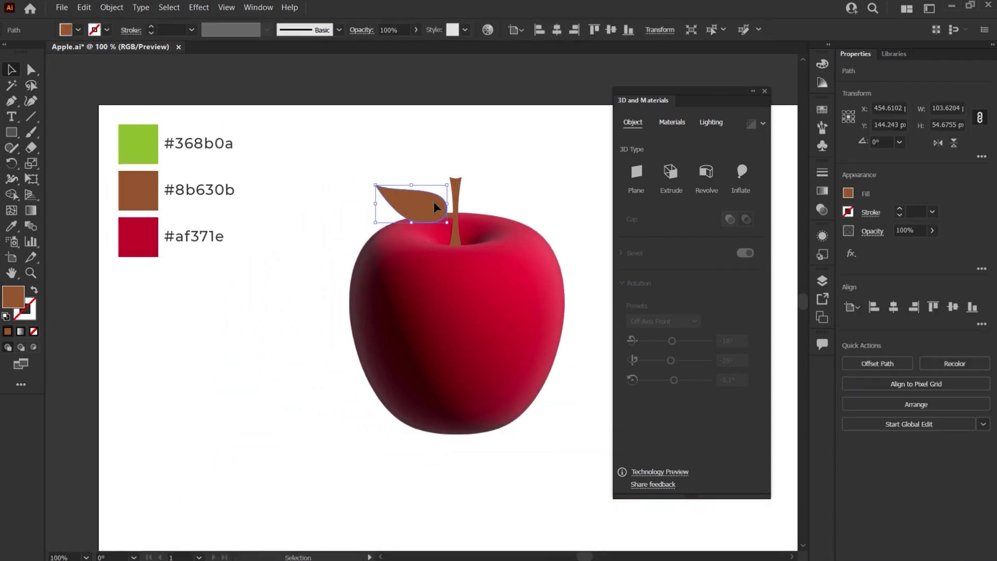
key("i")
left_click(141, 142)
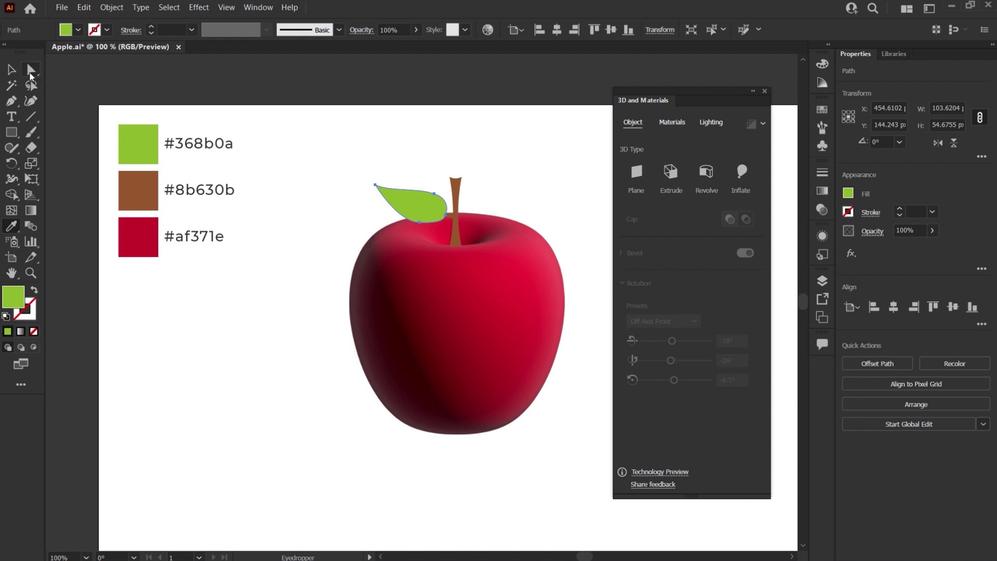
left_click(11, 69)
left_click(329, 134)
Step: Enlarge the leaf to about 144 px wide and nudge it toward the stem
scroll(471, 204, "up", 2)
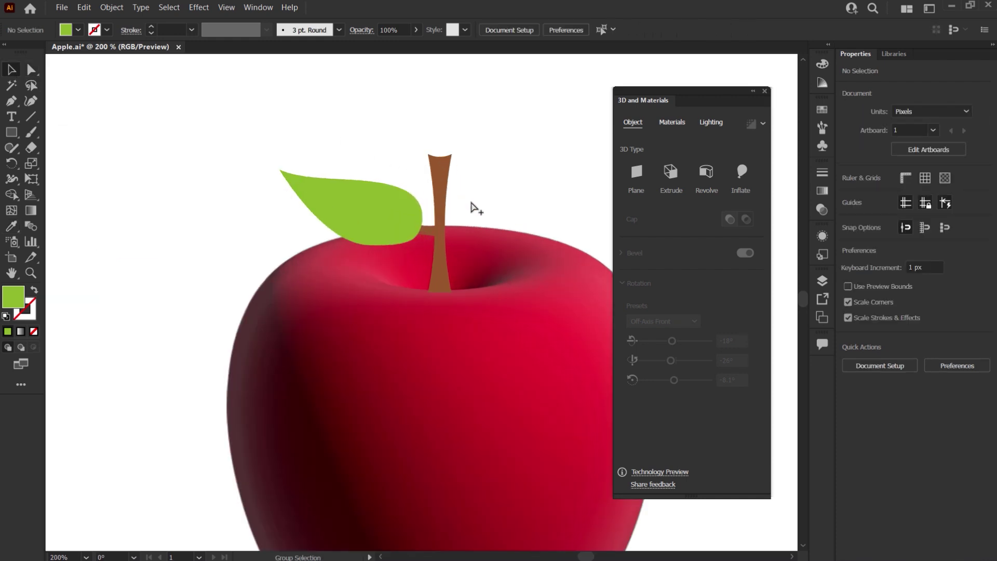
left_click(331, 196)
left_click_drag(280, 170, 228, 138)
left_click_drag(396, 223, 401, 226)
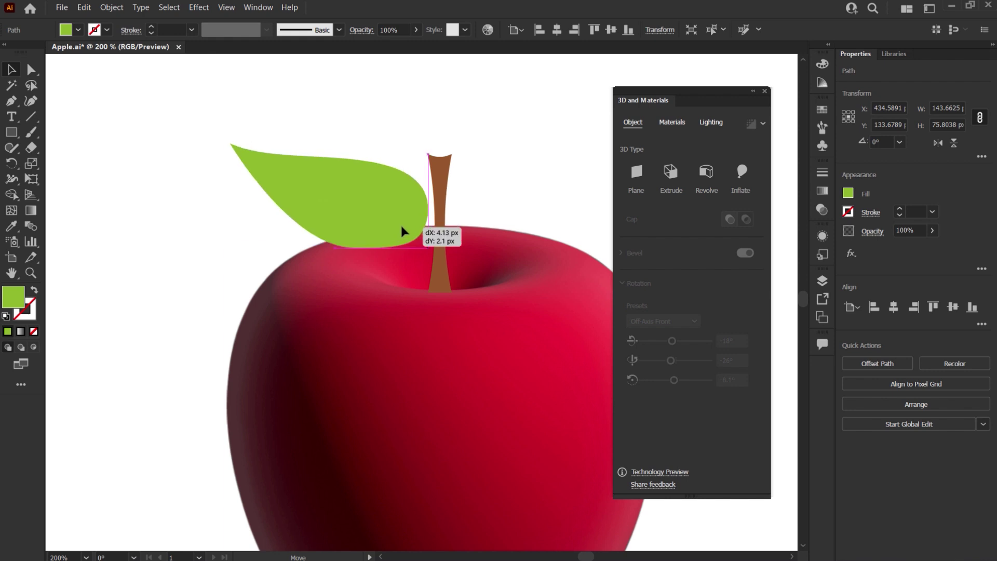
Step: Bring the brown vein sliver in front of the green leaf
left_click(480, 200)
left_click(427, 231)
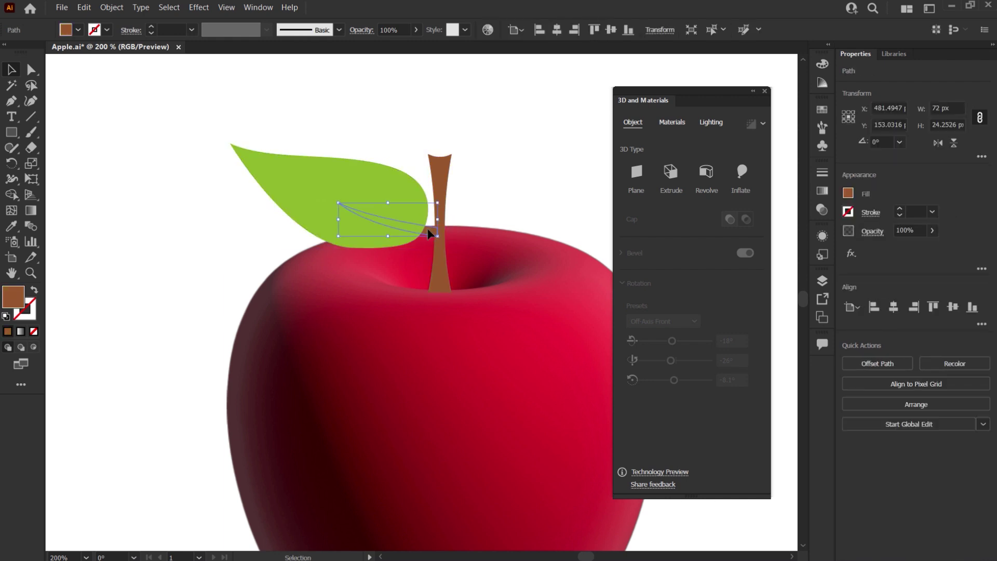
right_click(428, 232)
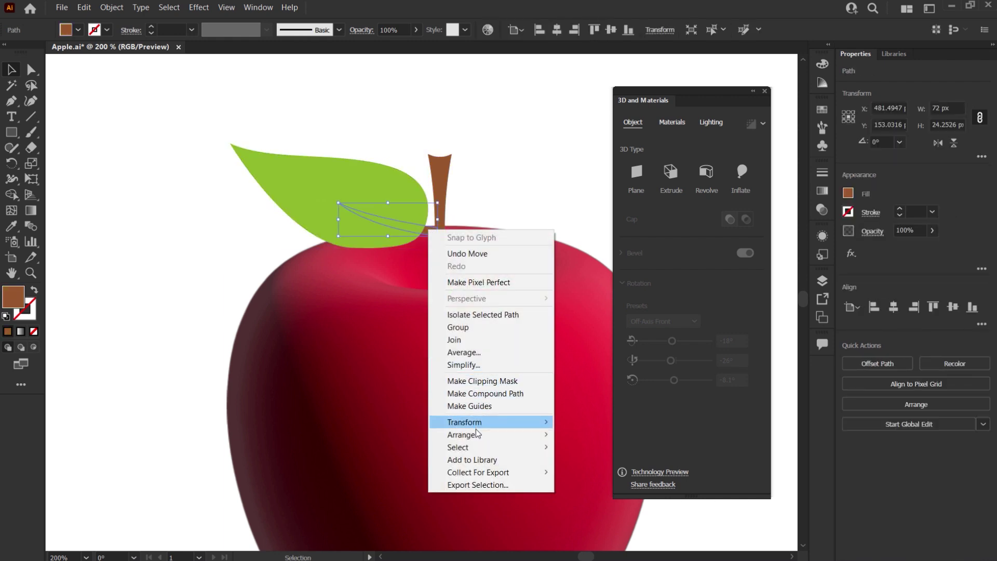
mouse_move(463, 435)
left_click(602, 434)
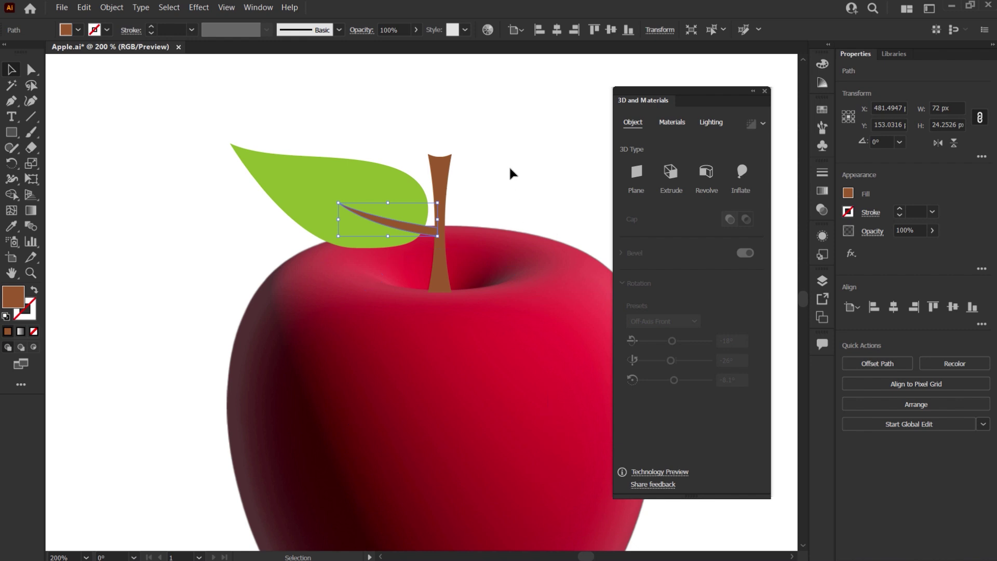
Step: Rotate the leaf about 5° to 354.99° and nudge it into place
left_click(396, 238)
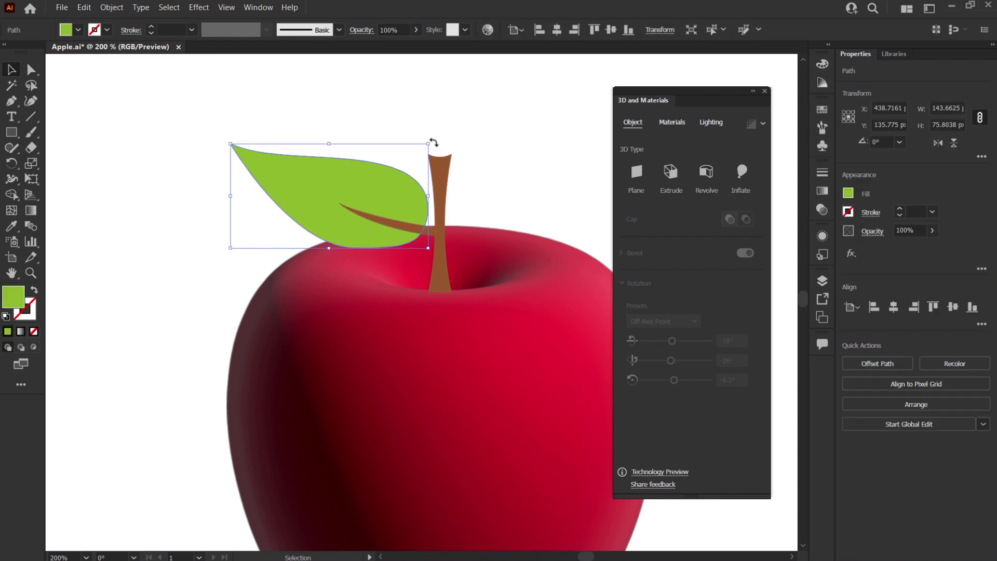
left_click_drag(434, 146, 435, 154)
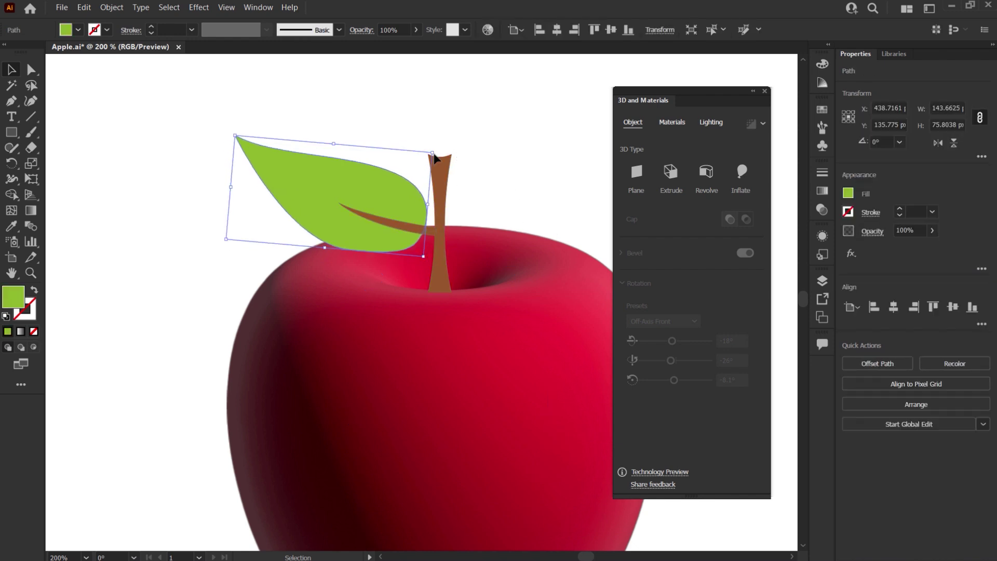
left_click_drag(404, 193, 409, 201)
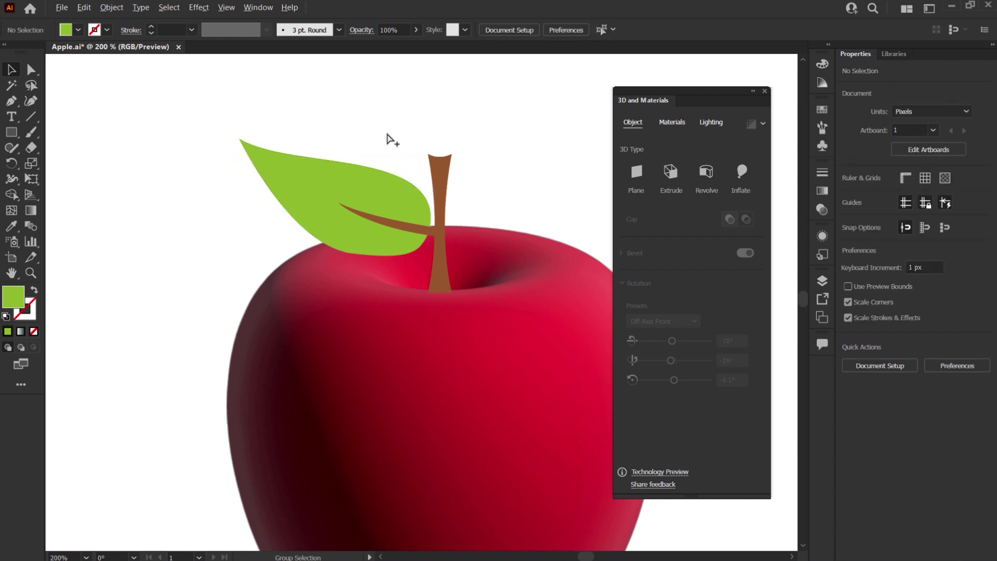
scroll(393, 134, "down", 2)
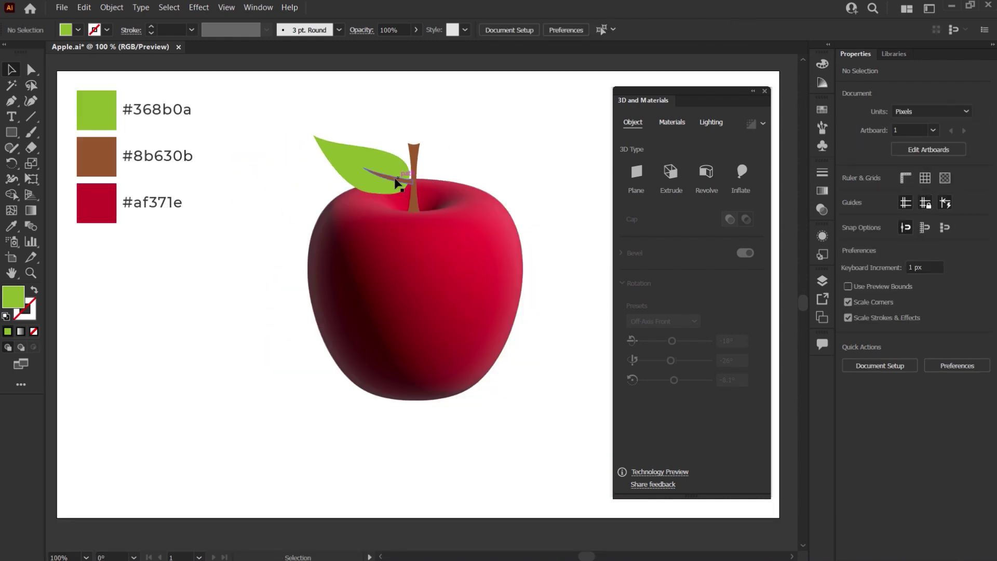
Step: Group the brown vein and the green leaf together
left_click(397, 176)
left_click(362, 164, "shift")
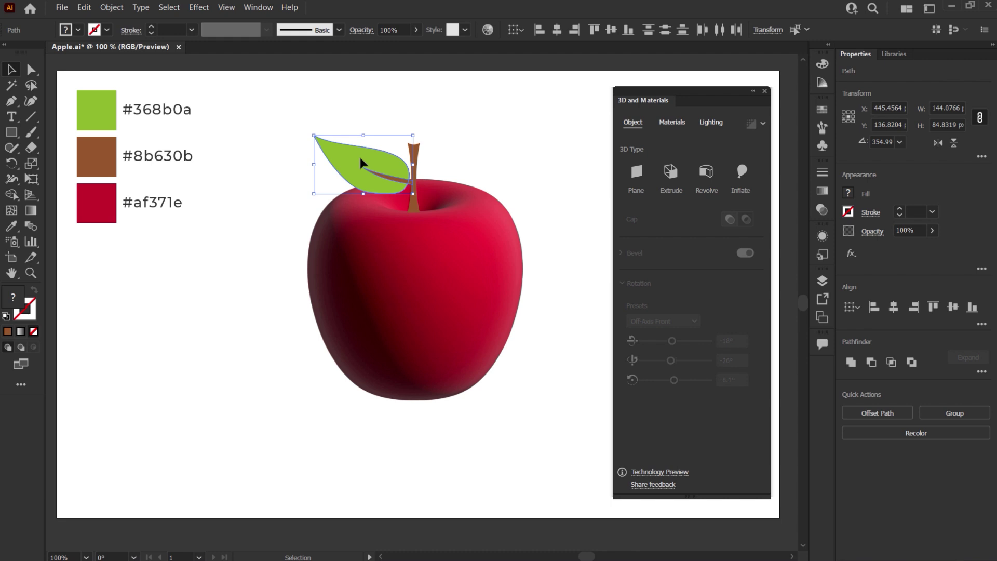
right_click(360, 157)
left_click(375, 225)
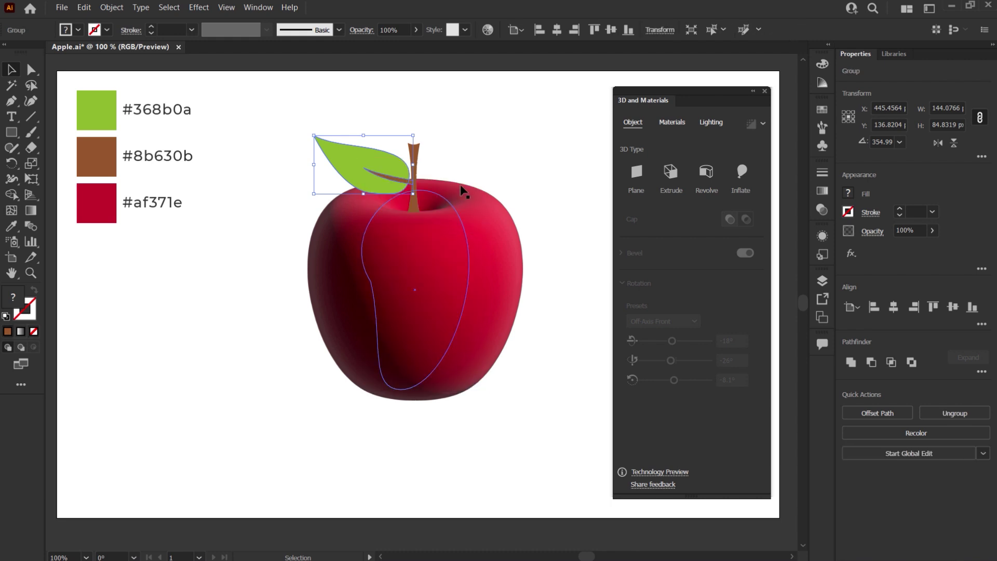
scroll(381, 127, "up", 1)
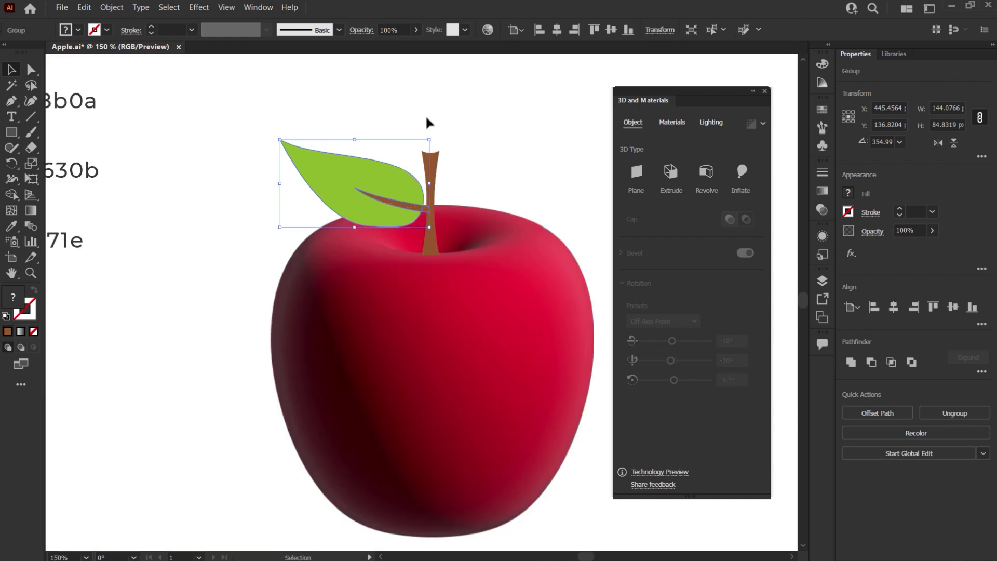
Step: Apply Inflate to the leaf group with 0 px depth and 30% volume
left_click(742, 172)
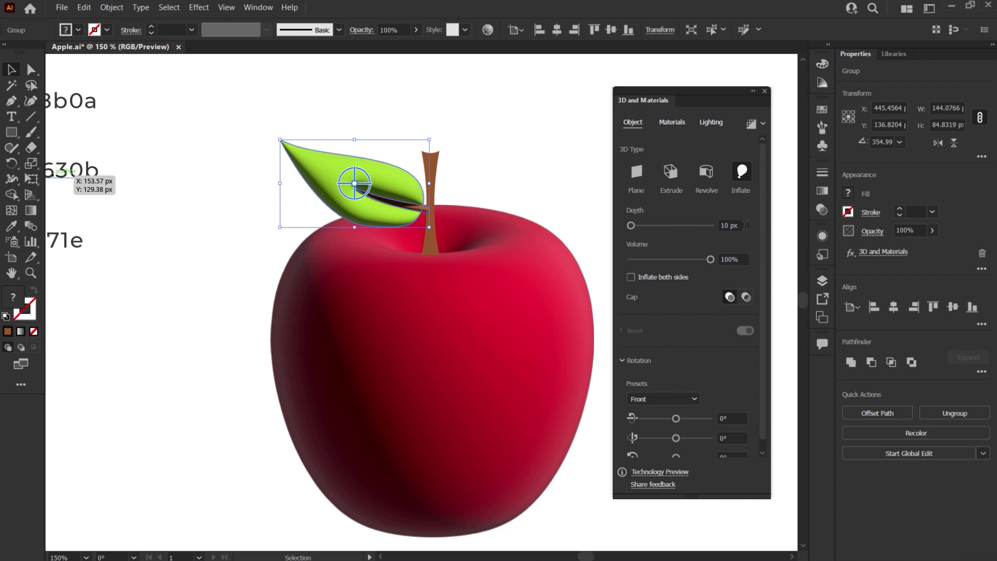
left_click_drag(744, 225, 715, 226)
type("0")
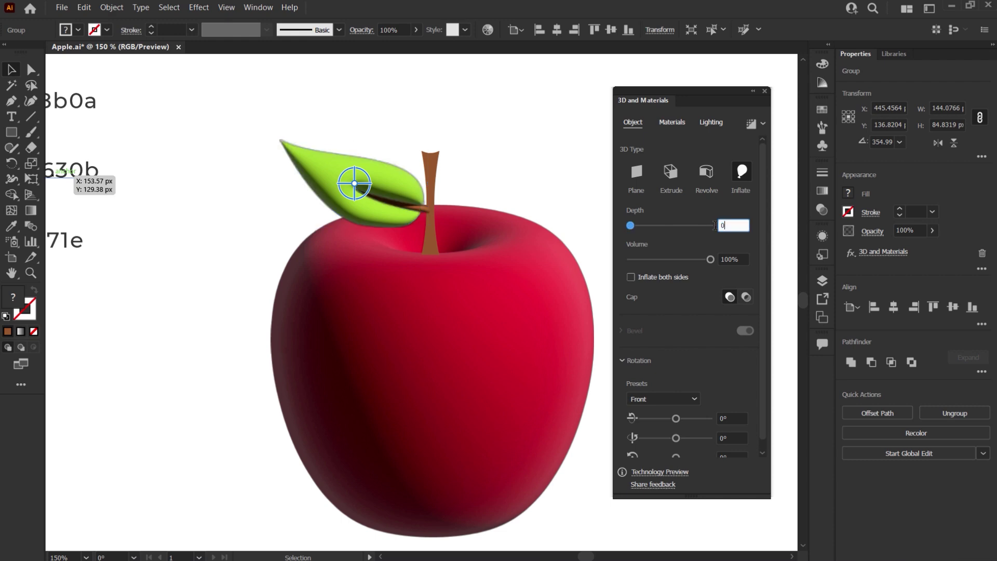
key("Return")
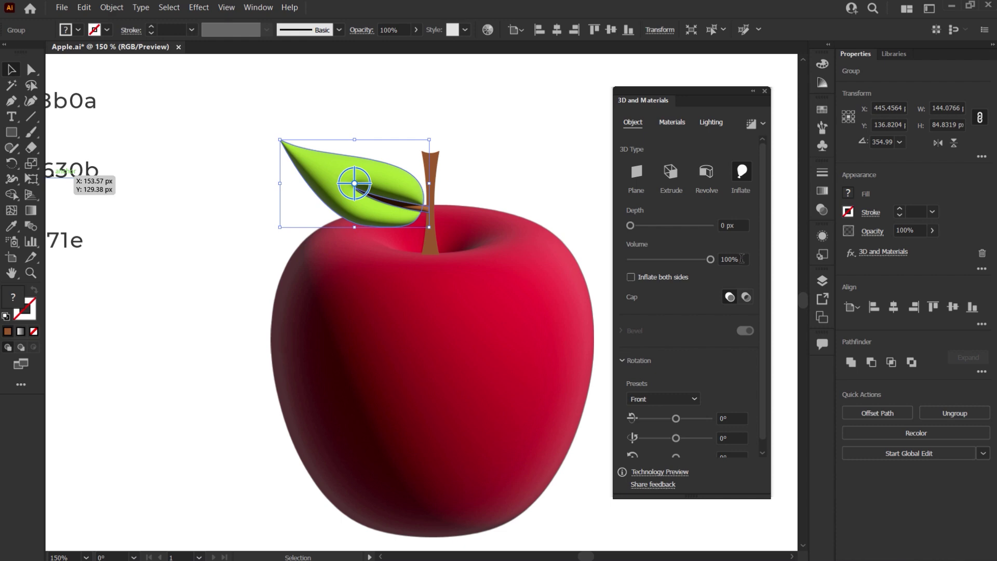
left_click(739, 258)
double_click(739, 259)
type("30")
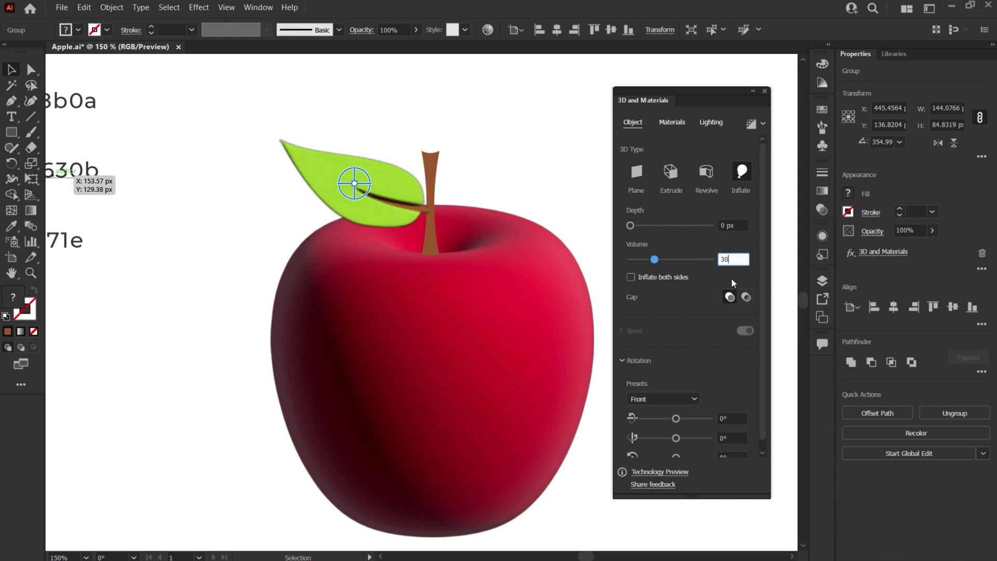
key("Return")
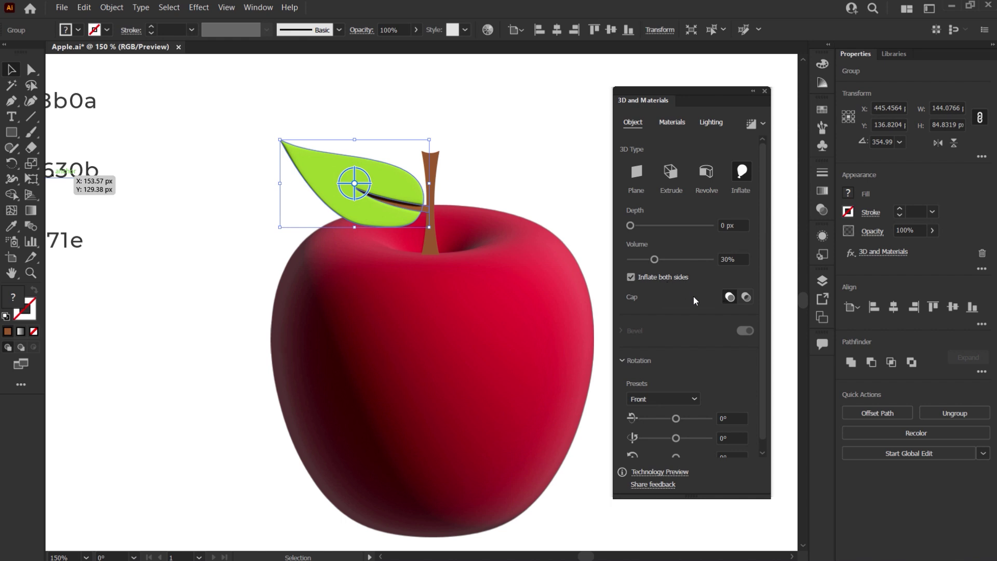
Step: Set the leaf group's first rotation angle to 30°
scroll(762, 337, "down", 1)
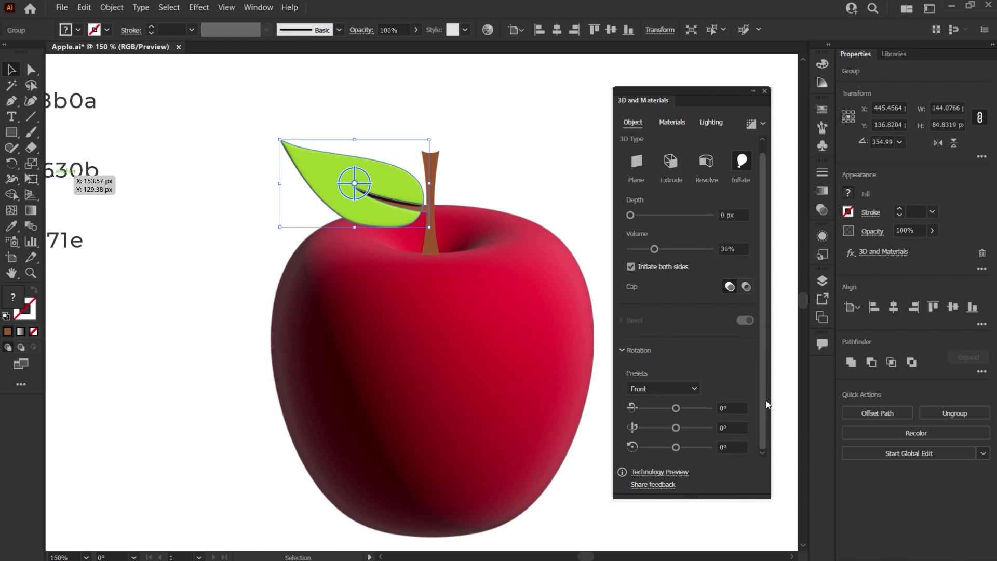
left_click(732, 410)
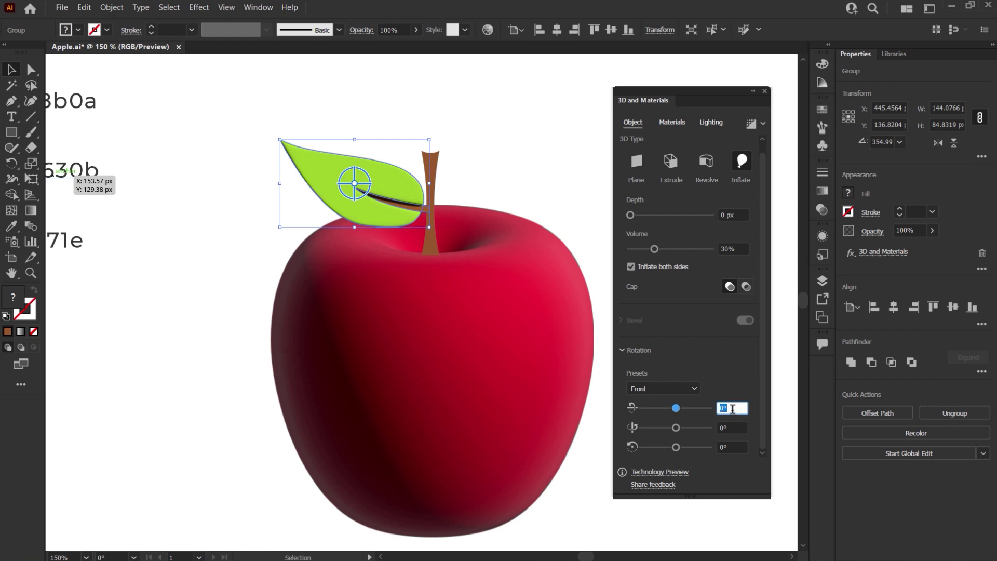
type("30")
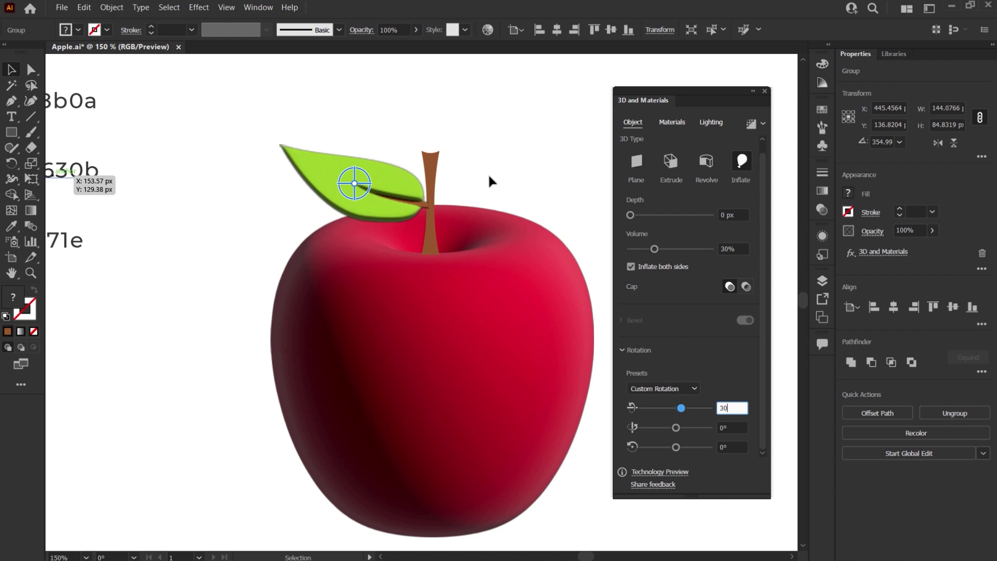
left_click(435, 173)
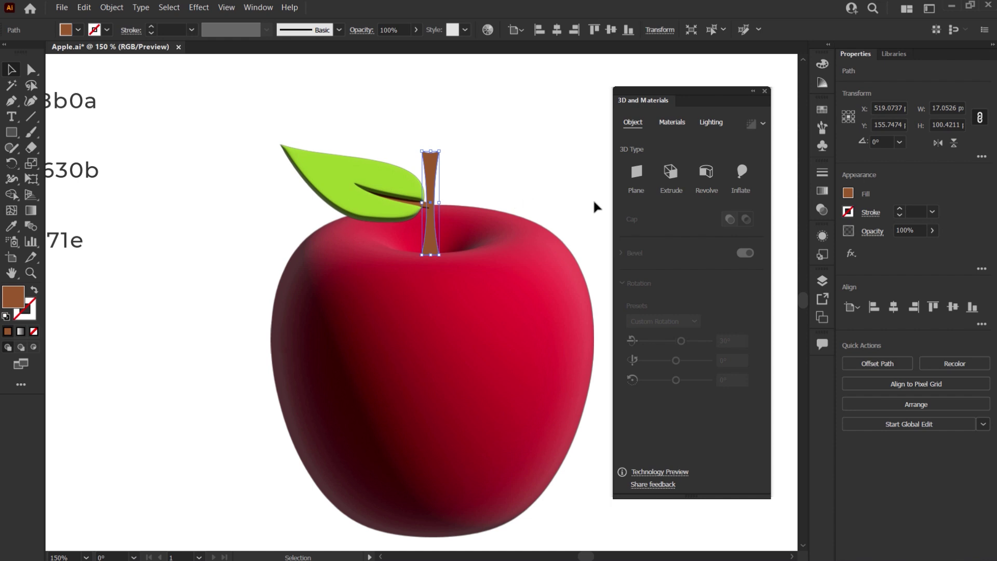
Step: Inflate the brown stem on both sides at 0 depth and tilt its first rotation to -30°
left_click(742, 172)
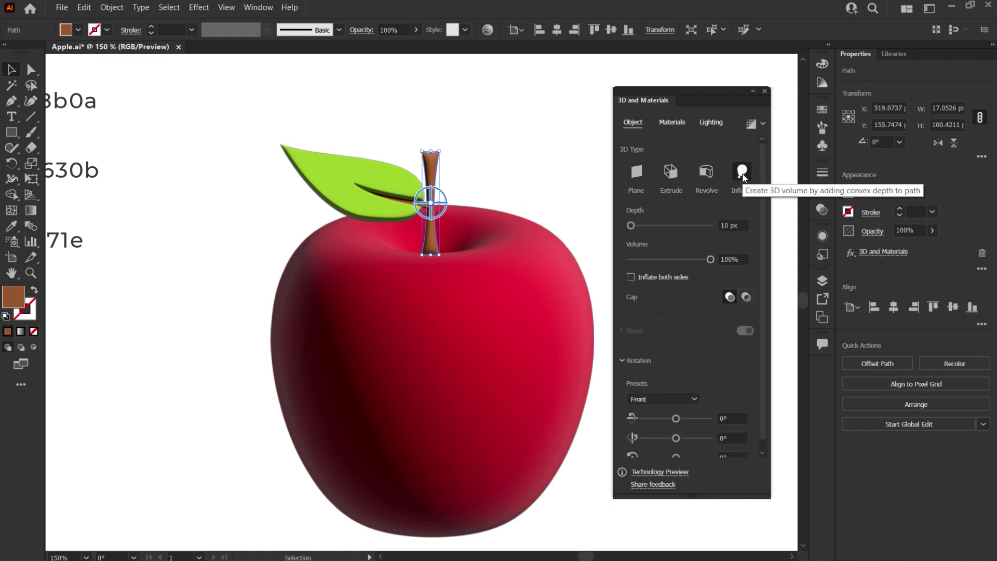
left_click(741, 223)
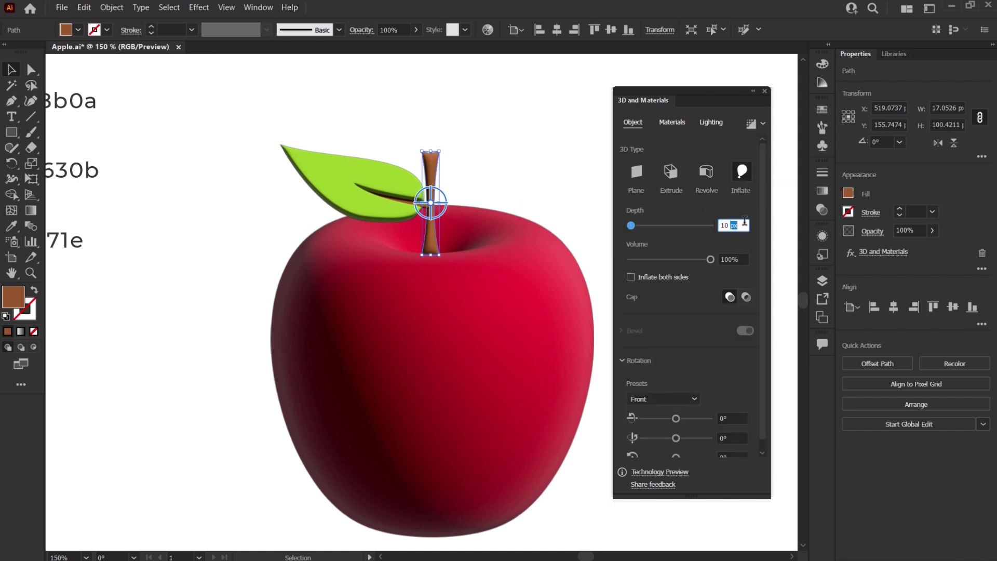
type("0")
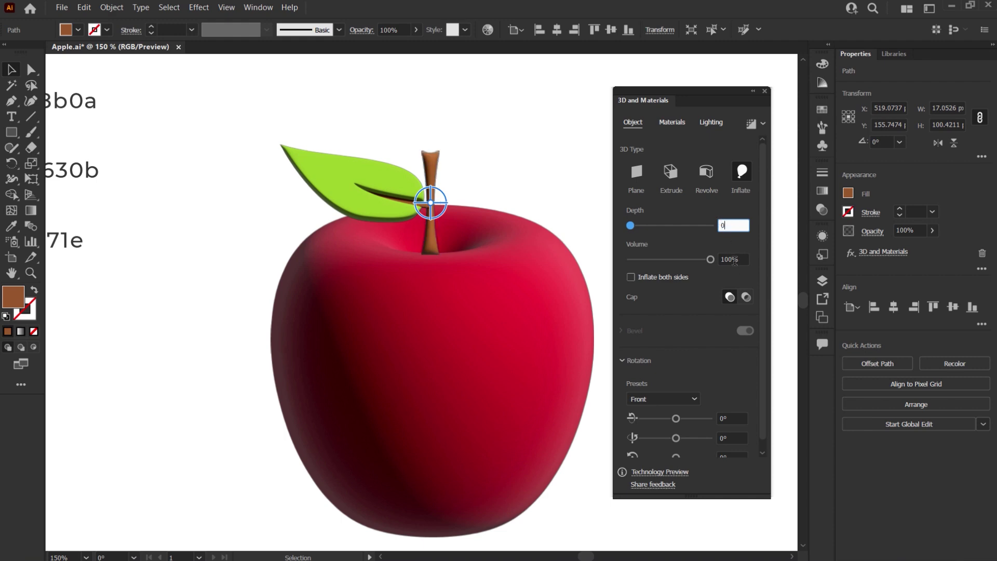
left_click(667, 279)
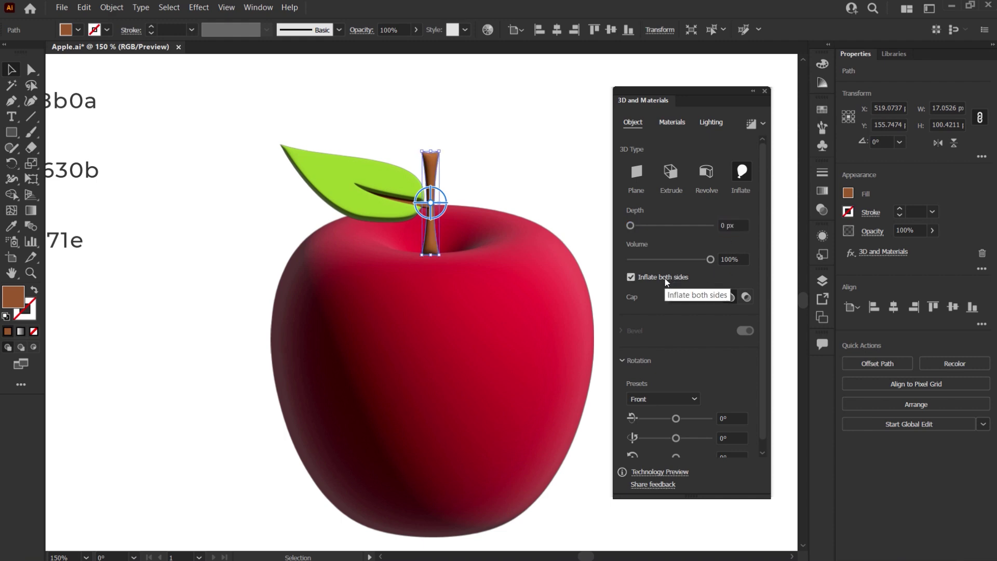
left_click_drag(763, 388, 762, 409)
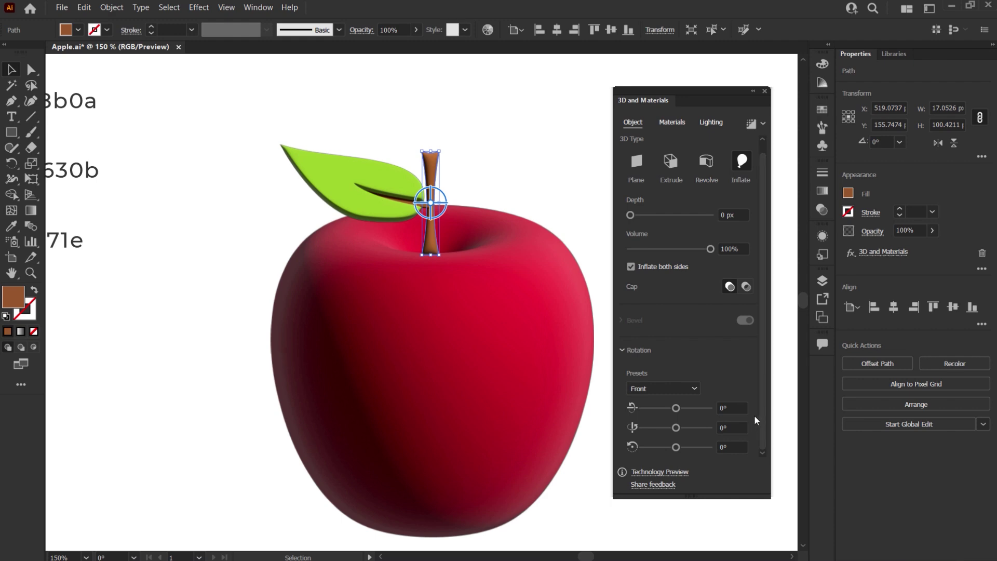
left_click(738, 408)
type("30")
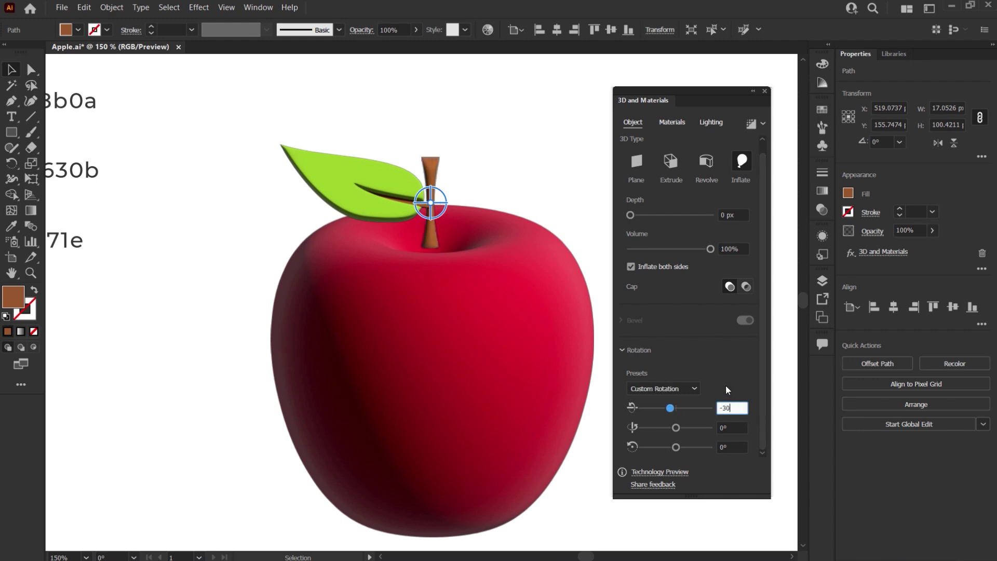
left_click(500, 156)
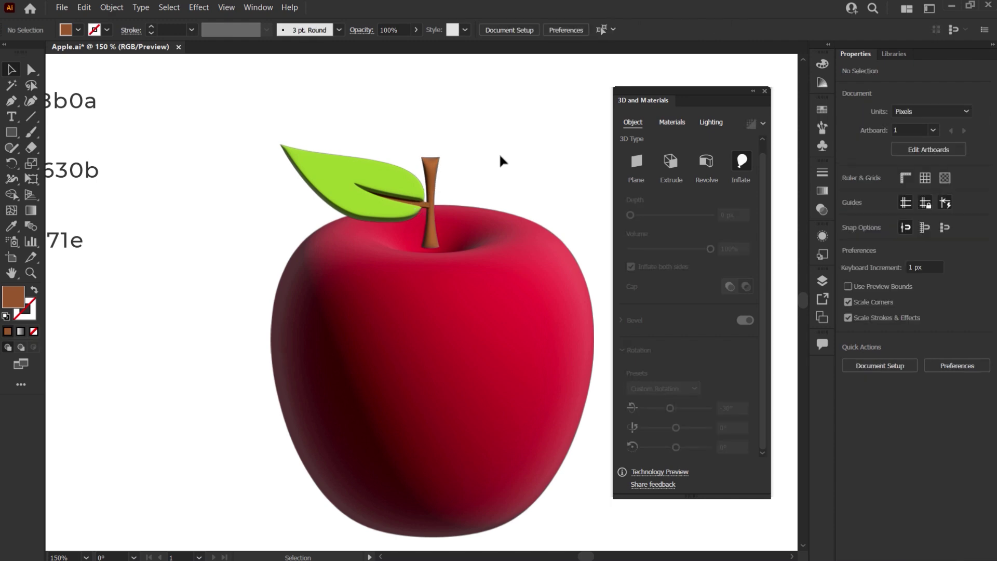
scroll(460, 184, "up", 1, "alt")
scroll(456, 183, "up", 1, "alt")
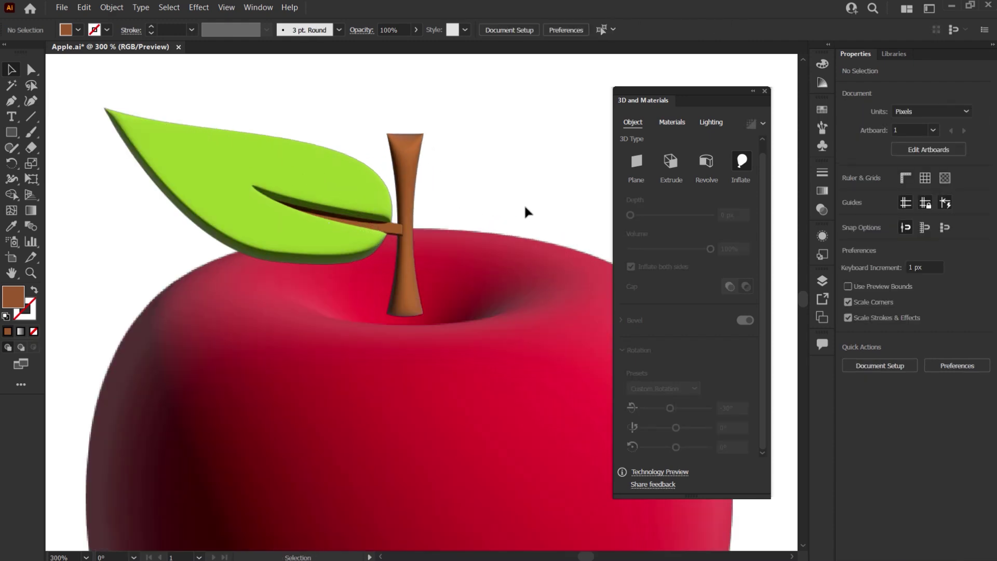
Step: Bring the stem in front of the leaf
left_click(407, 267)
right_click(408, 276)
mouse_move(441, 477)
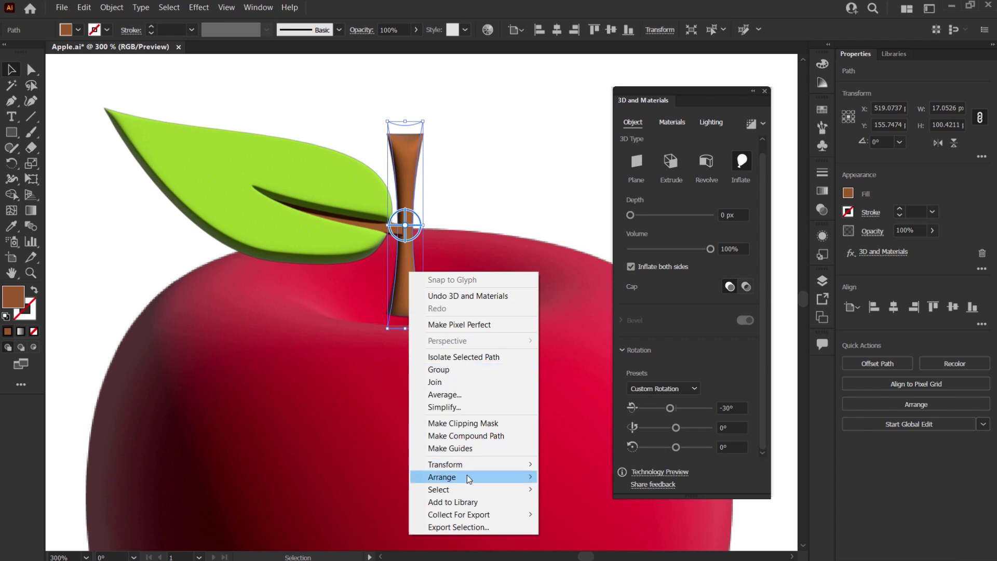
left_click(596, 478)
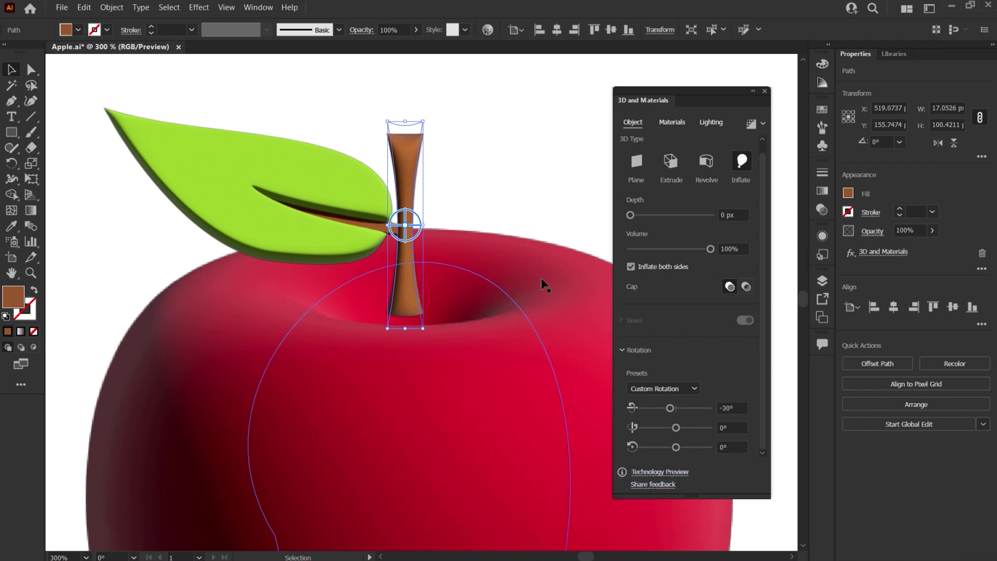
left_click(483, 168)
scroll(394, 272, "up", 1)
scroll(410, 296, "up", 1)
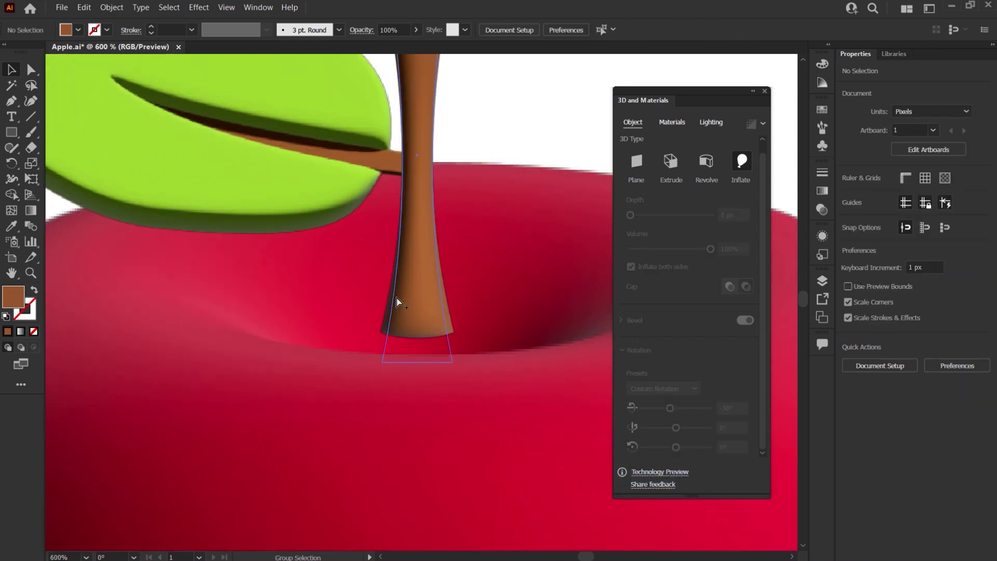
Step: Nudge the stem a few pixels down and the leaf group about 10 px lower
left_click_drag(422, 310, 431, 334)
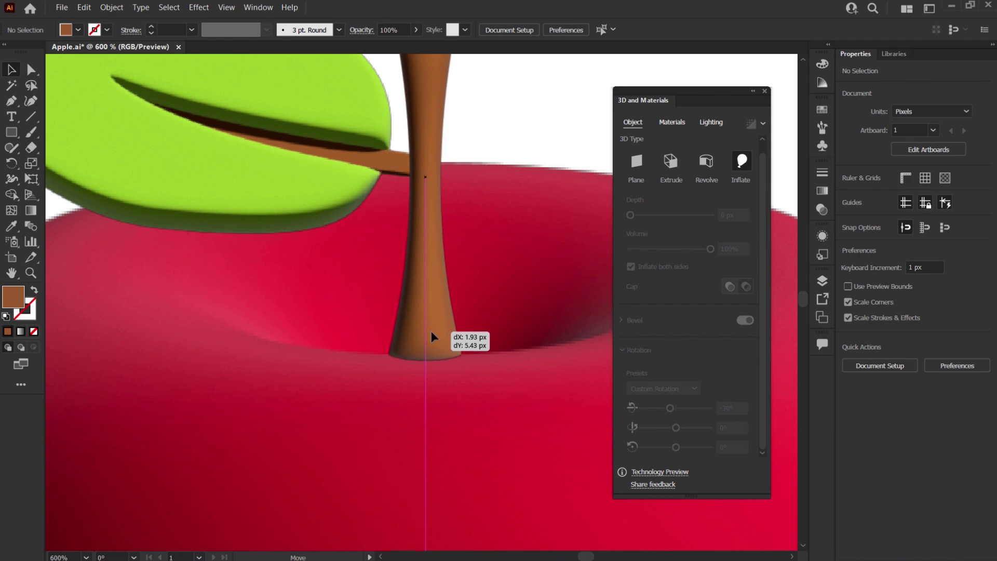
left_click_drag(431, 336, 430, 336)
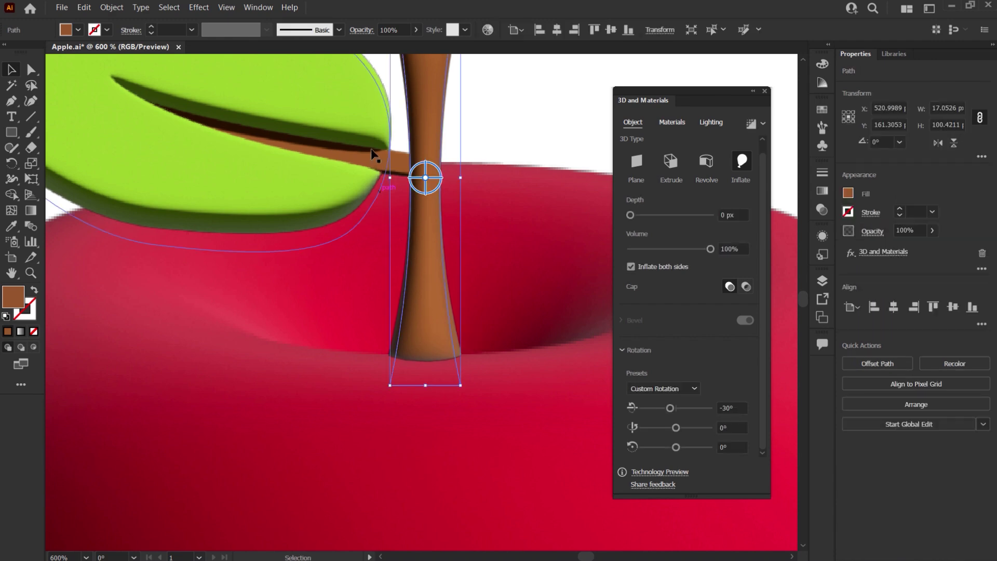
left_click(381, 156)
left_click_drag(380, 154, 375, 209)
scroll(375, 209, "down", 3)
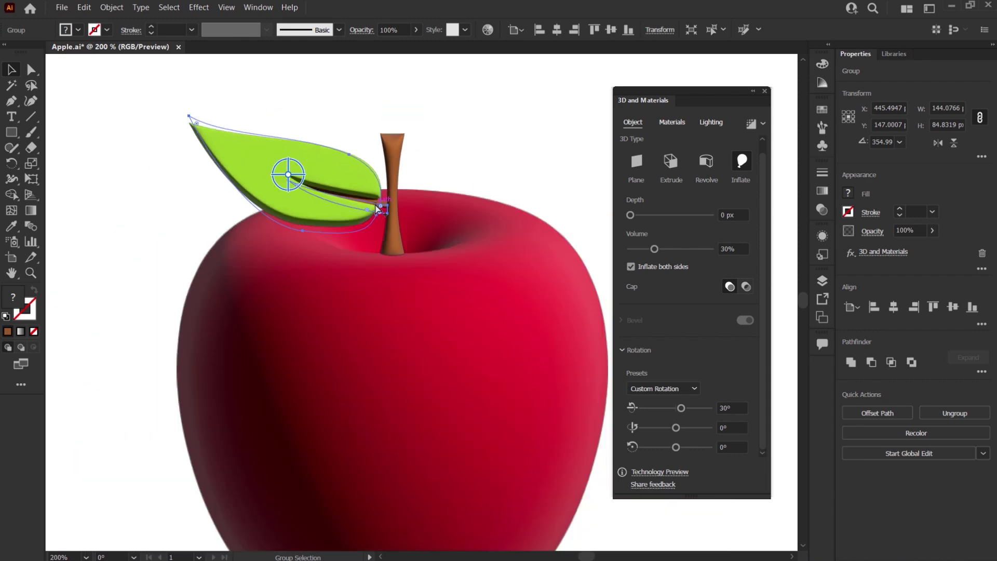
left_click(457, 149)
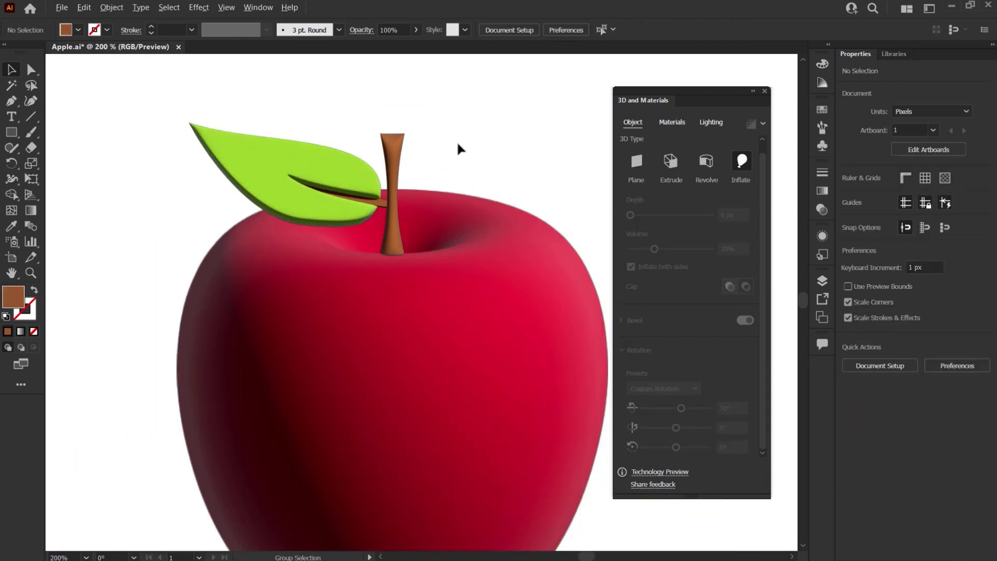
scroll(457, 149, "down", 1)
Step: Select the red apple body and bring up its material base properties
scroll(457, 149, "down", 1)
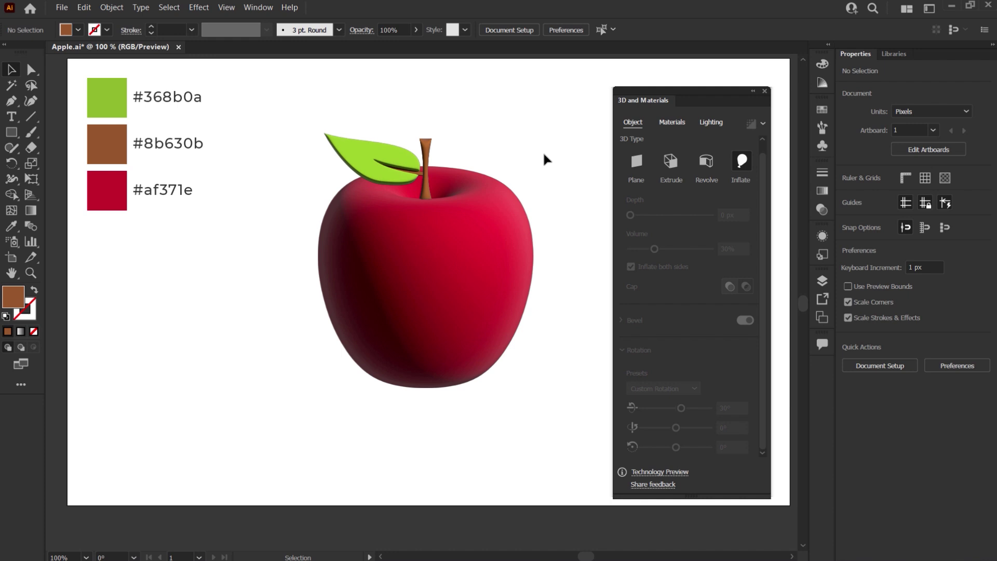
left_click_drag(544, 159, 537, 180)
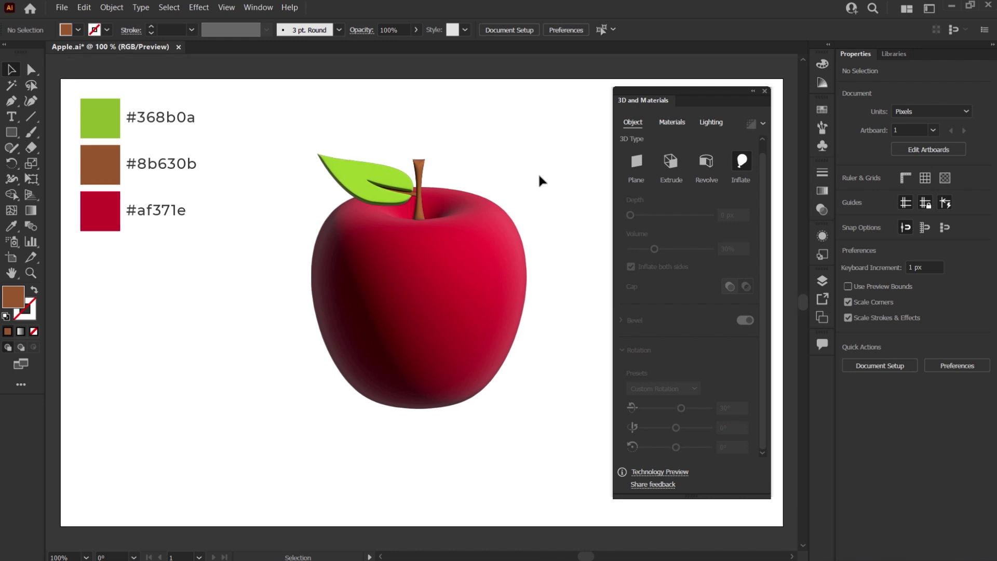
left_click(488, 266)
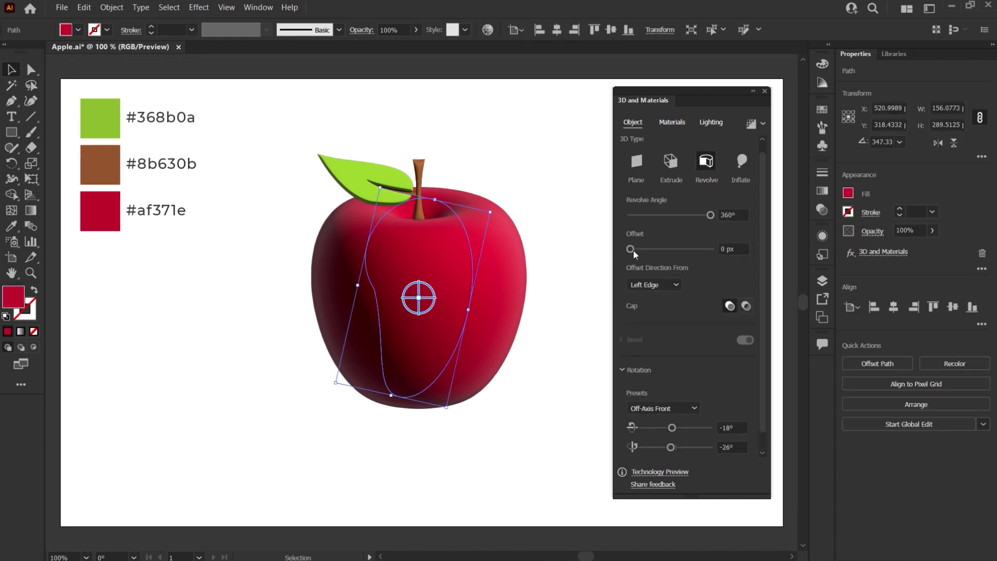
left_click(681, 123)
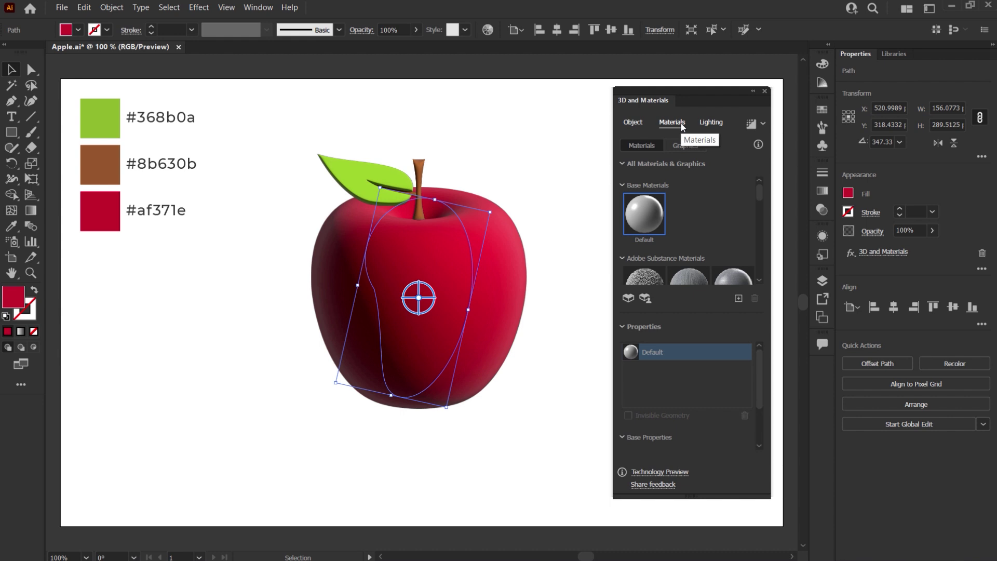
left_click(622, 184)
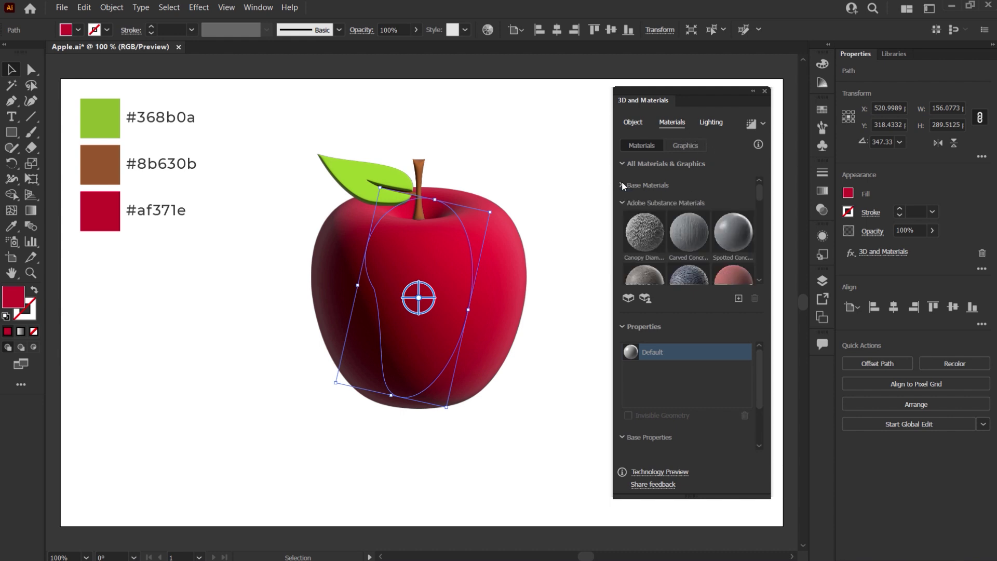
left_click(620, 202)
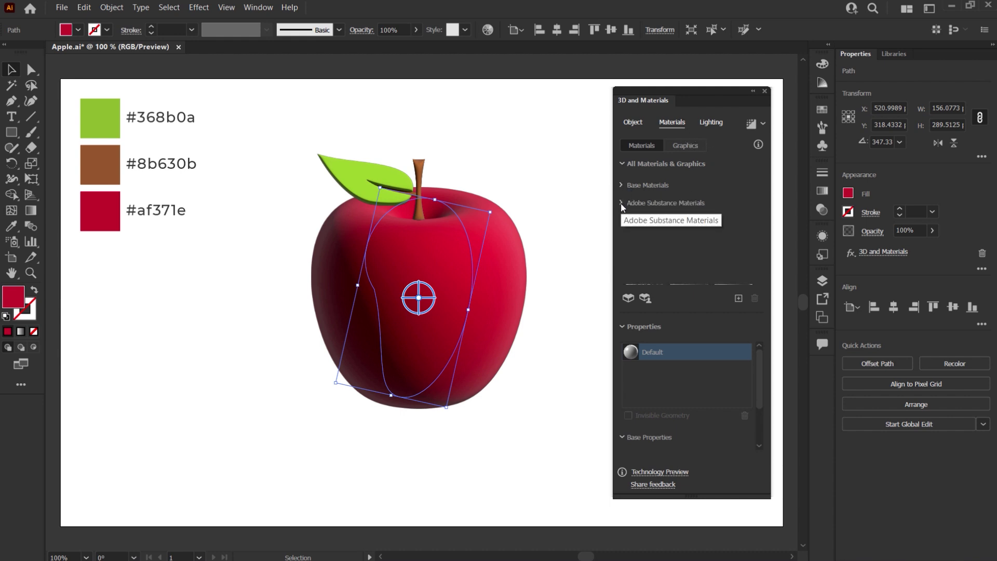
left_click(623, 326)
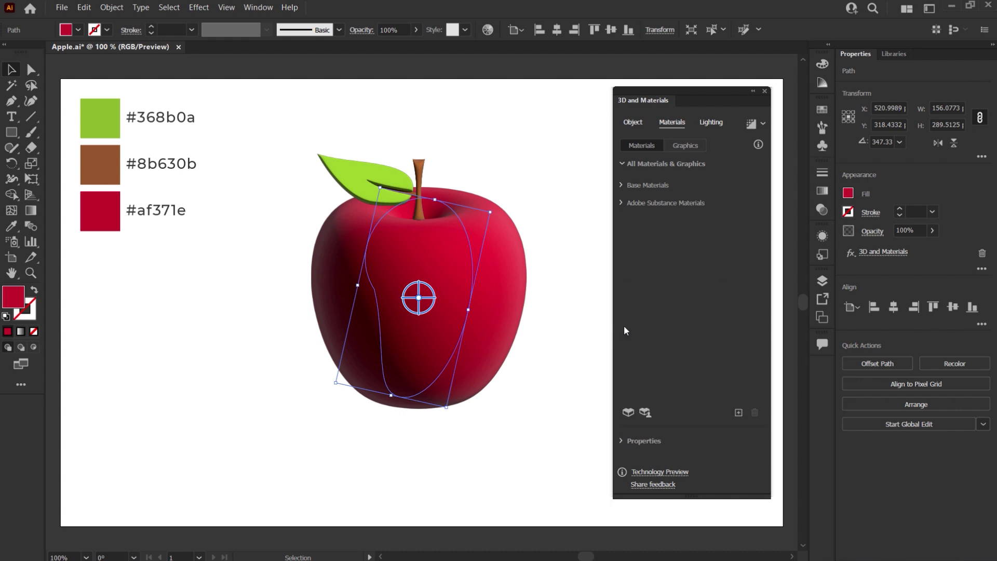
left_click(621, 440)
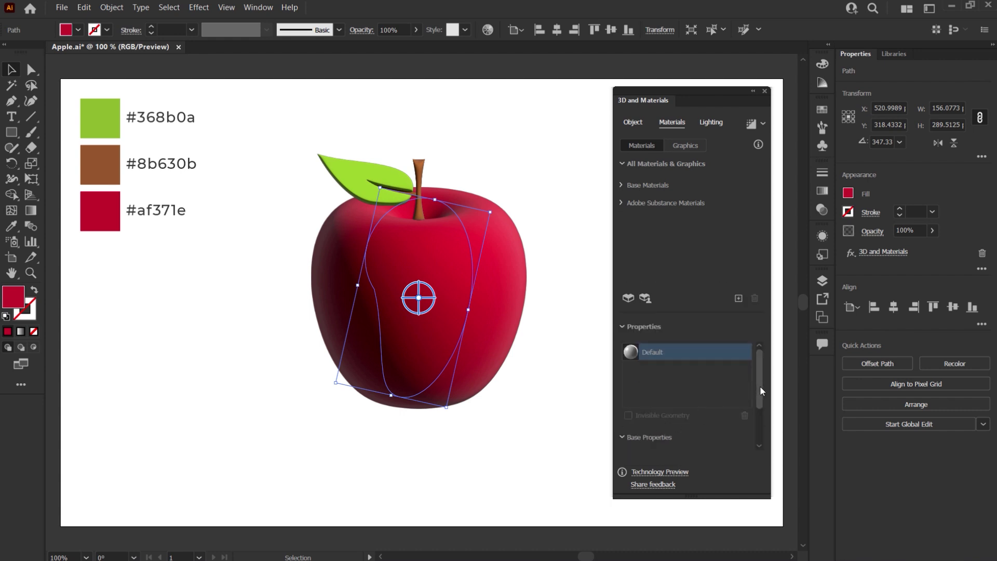
left_click_drag(761, 391, 761, 428)
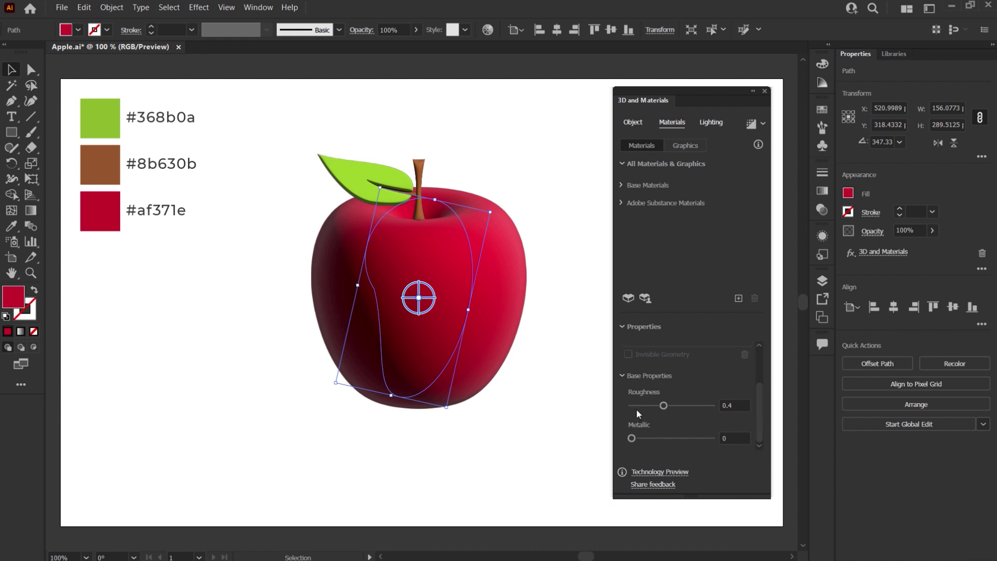
Step: Set the apple's material roughness to 0.2 and metallic to 0.2
left_click(737, 403)
type("0.2")
key("Return")
left_click(732, 437)
type("0.2")
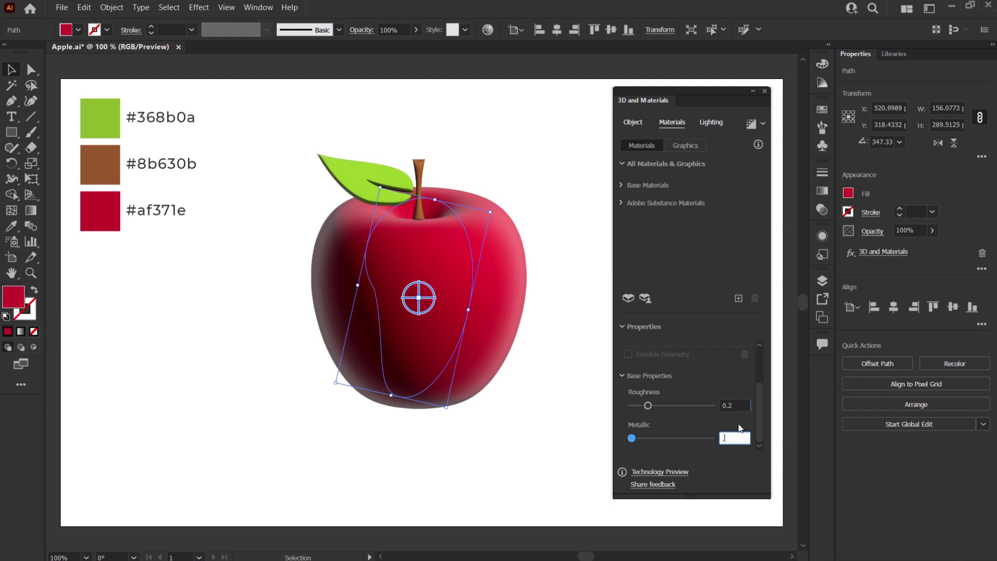
key("Return")
left_click(740, 404)
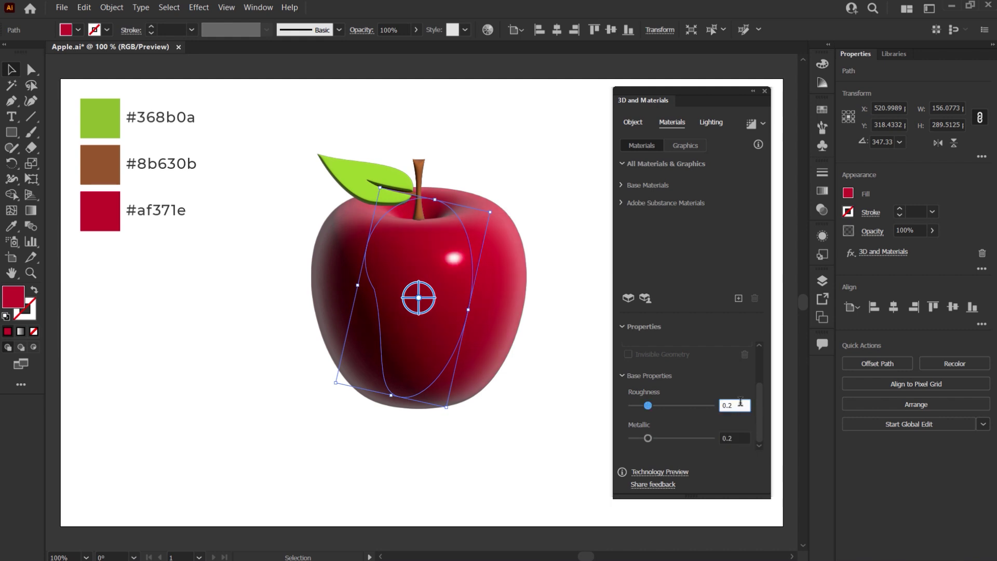
Step: Light the apple at 85% intensity, 0° rotation, 30° height, 80% softness, 90% ambient
left_click(711, 122)
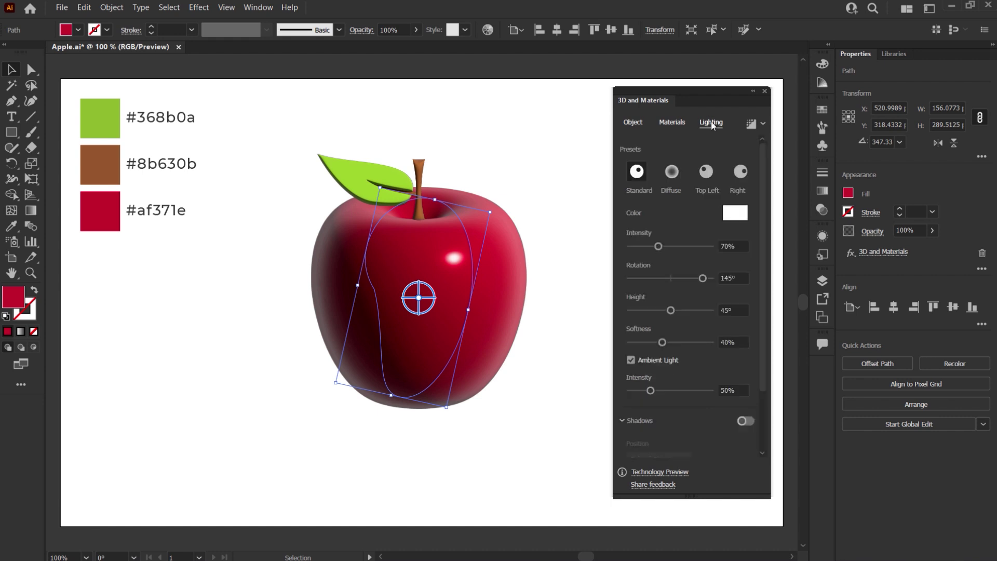
left_click(743, 246)
type("85")
left_click(744, 277)
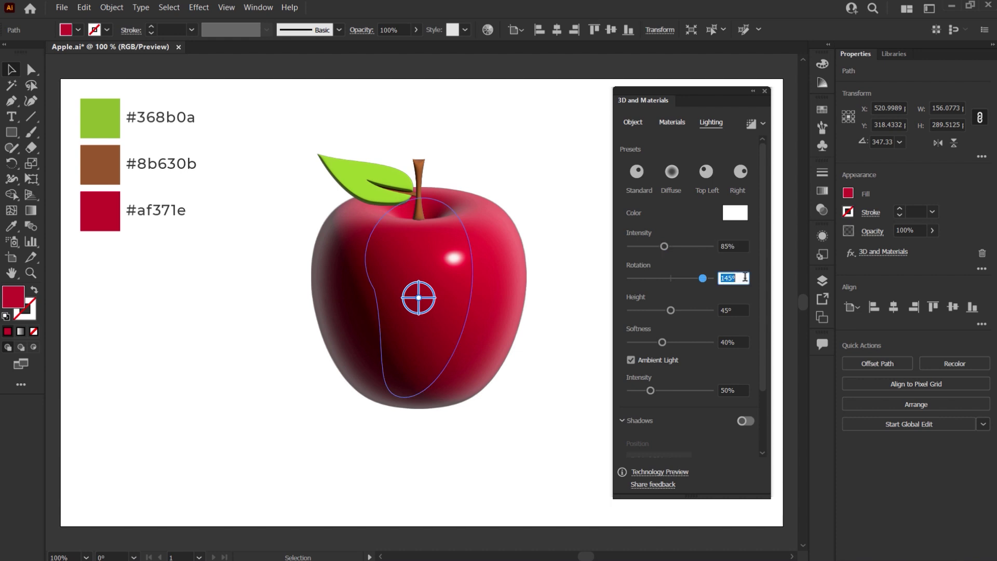
type("0")
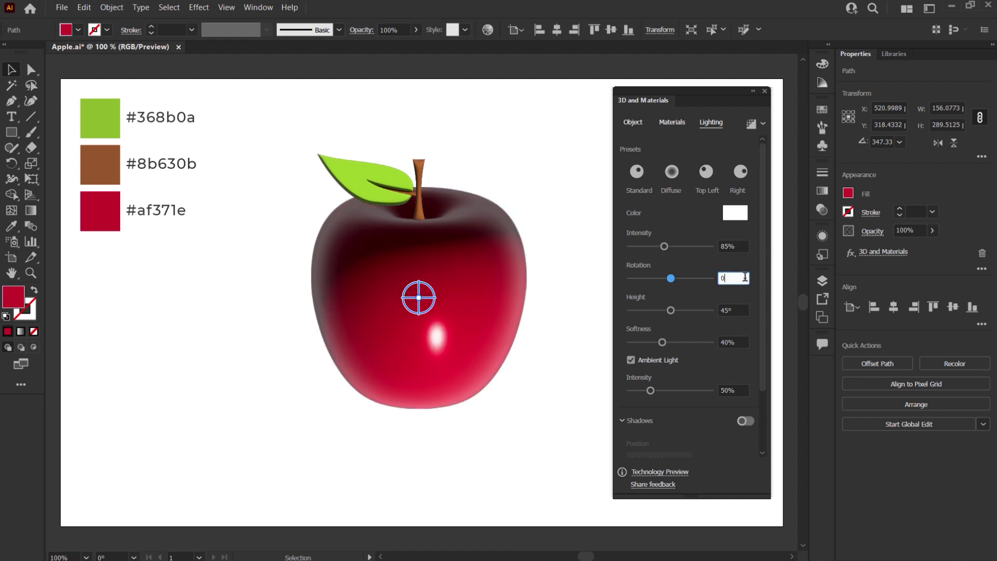
left_click(742, 310)
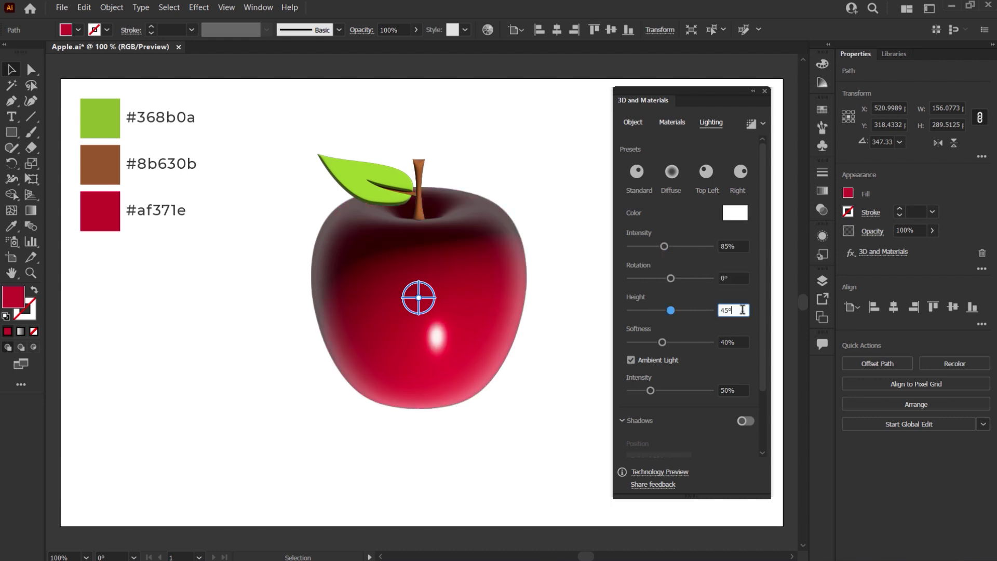
type("3")
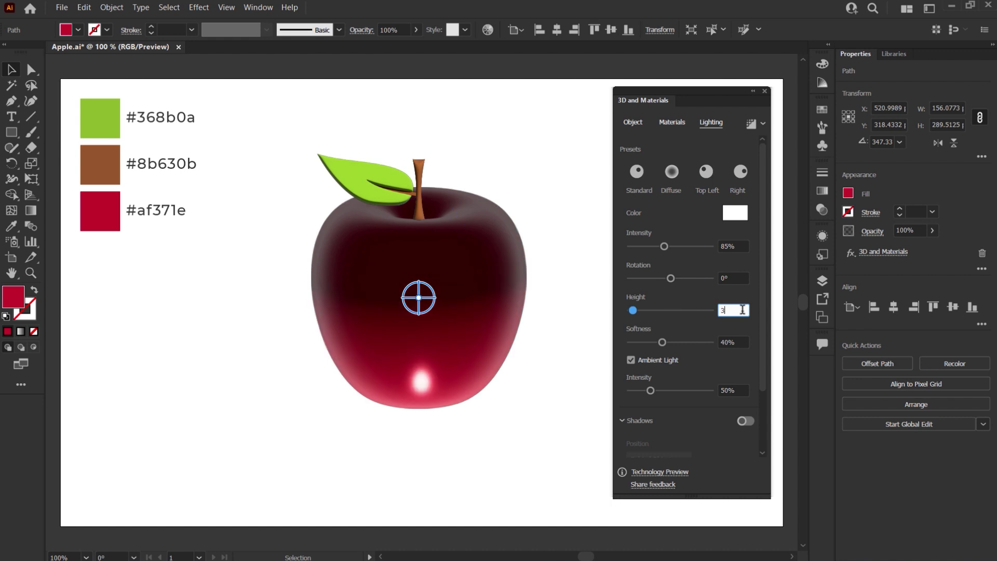
type("0")
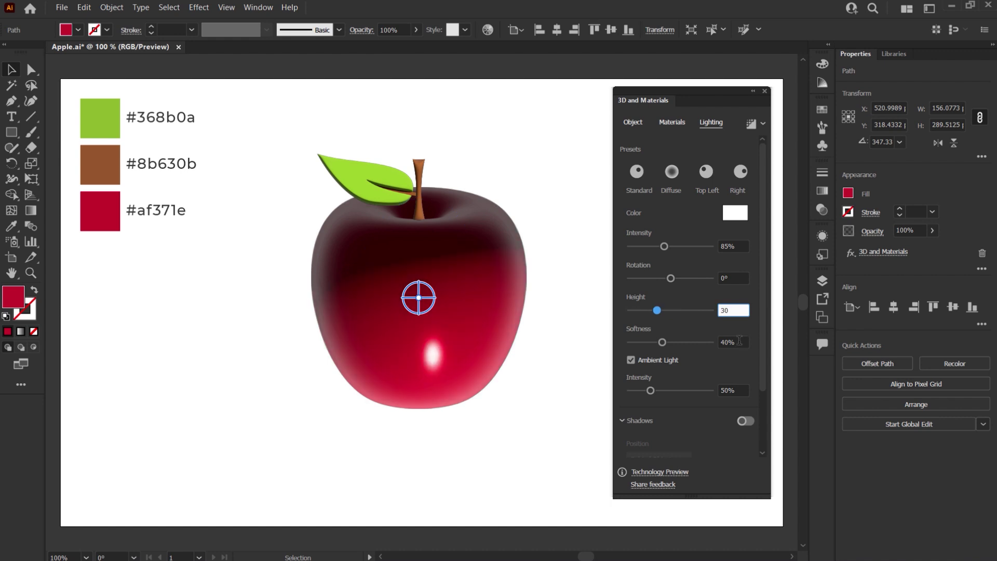
left_click(739, 341)
type("8")
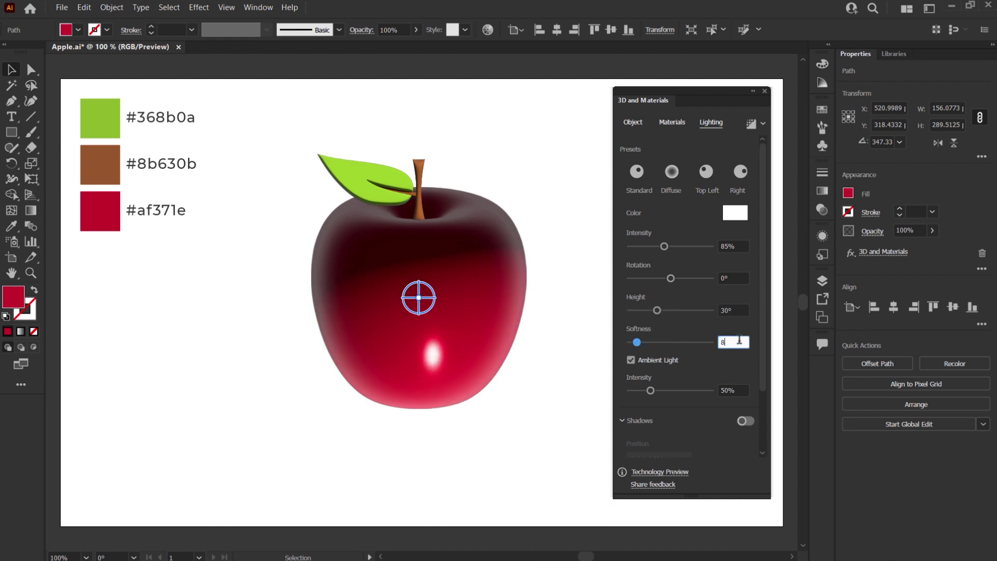
type("0")
left_click(740, 389)
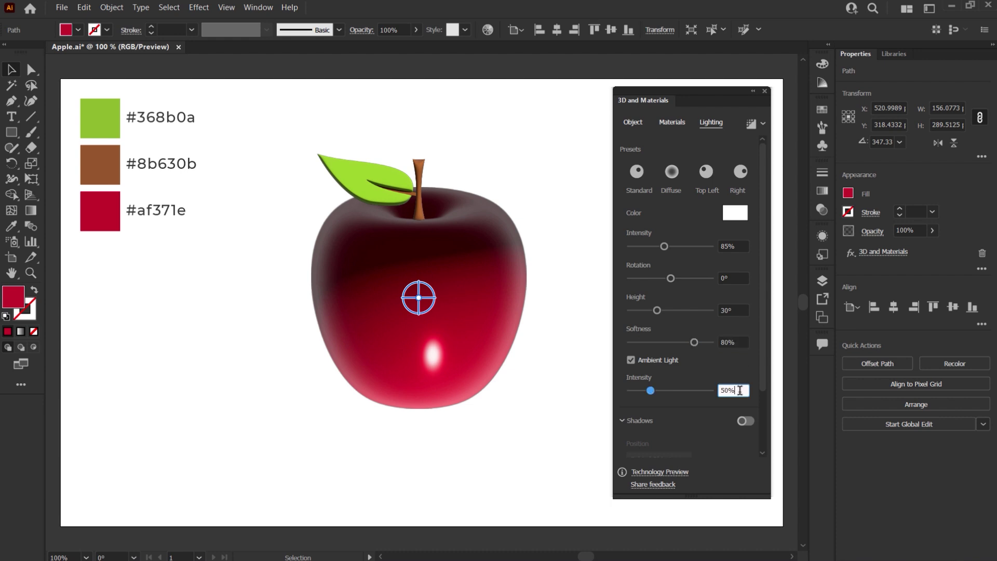
type("9")
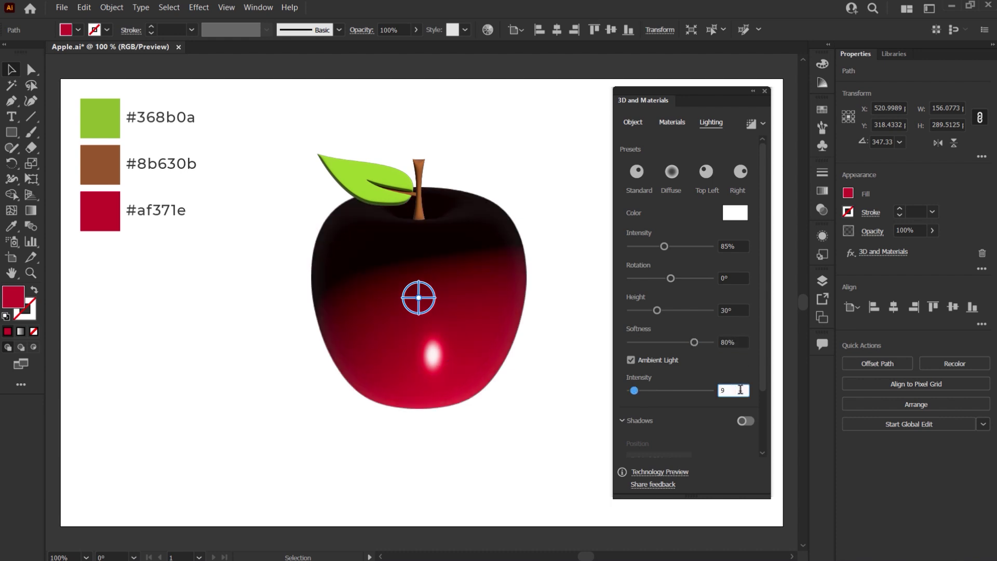
type("0")
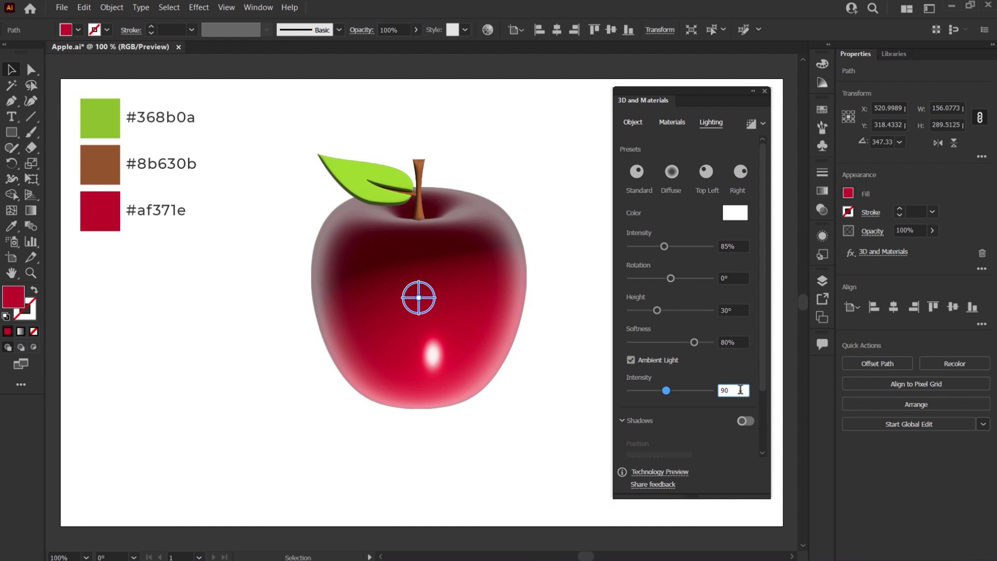
Step: Add a Below Object shadow with 400% bounds and render the apple with ray tracing
left_click(747, 421)
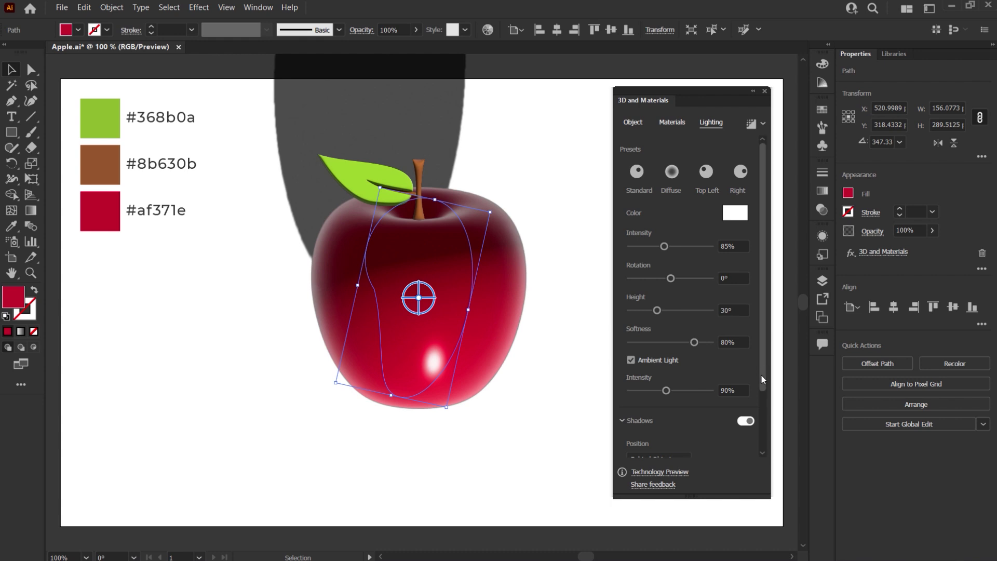
left_click_drag(761, 374, 761, 448)
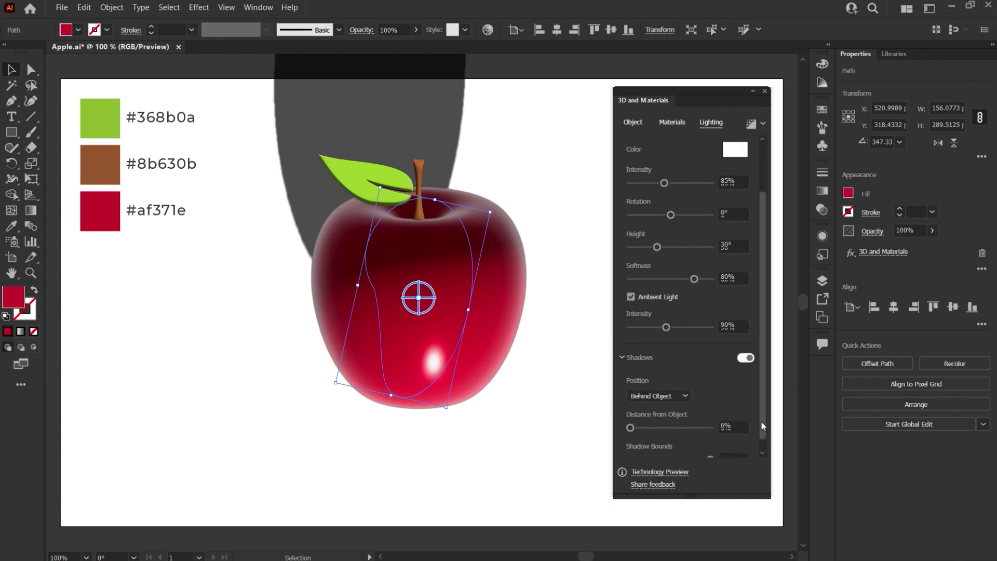
left_click(663, 386)
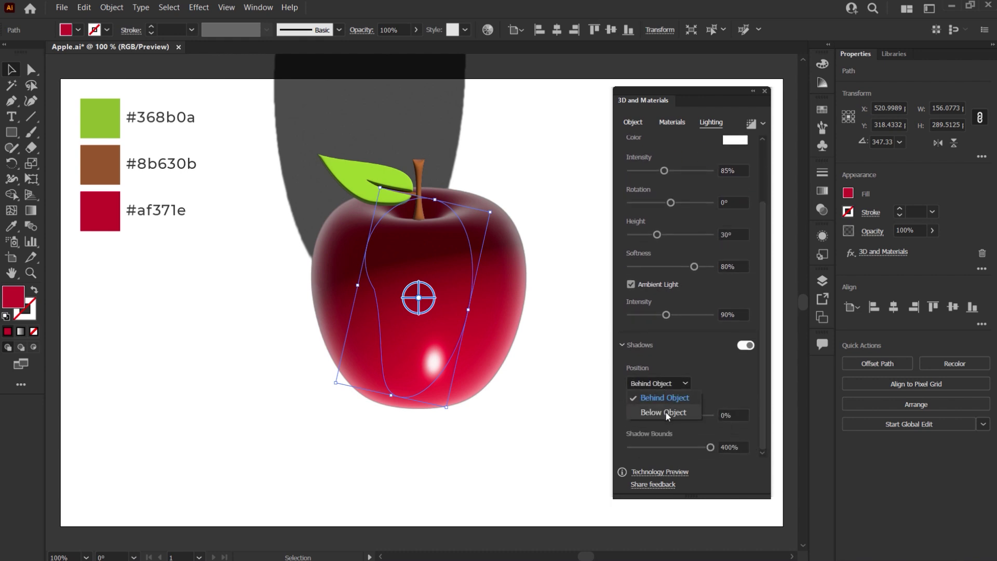
left_click(665, 411)
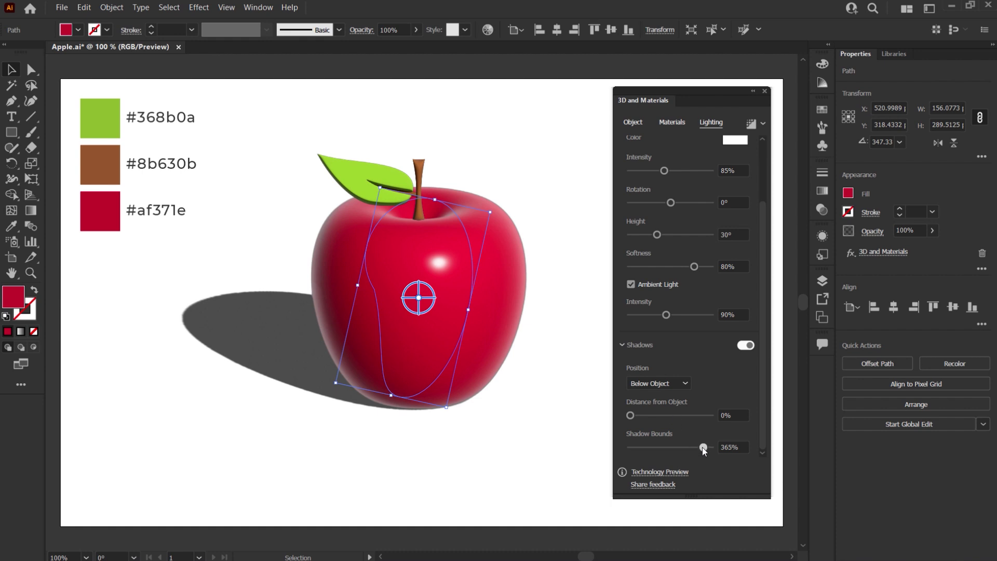
left_click_drag(703, 447, 715, 448)
left_click(754, 126)
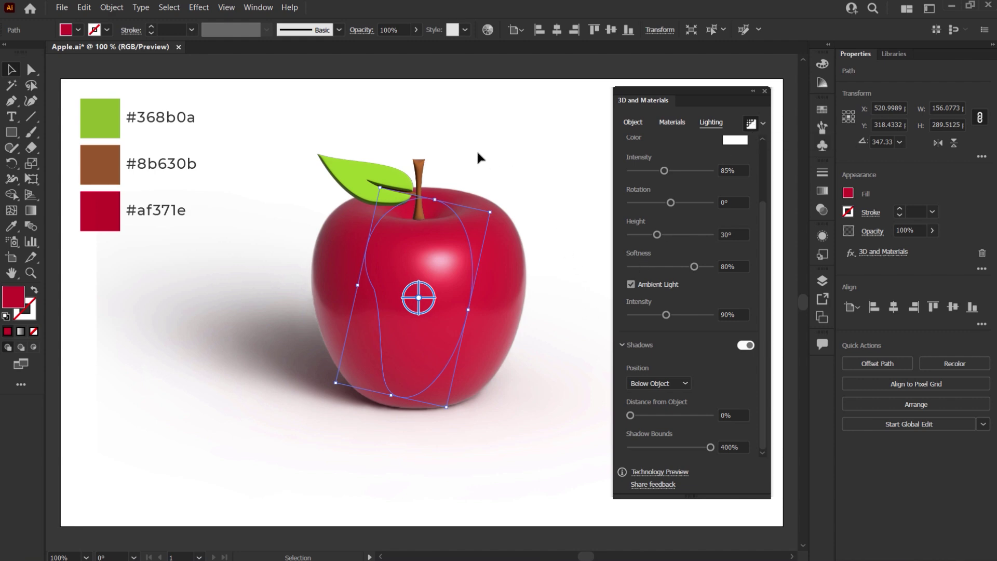
Step: Select the leaf group and set its material roughness and metallic both to 0.2
left_click(342, 167)
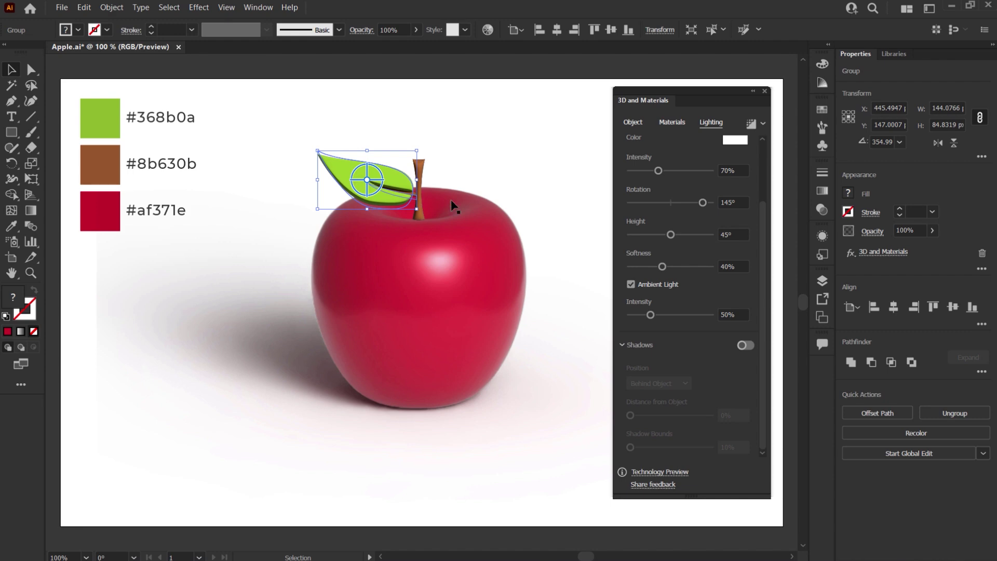
left_click(668, 122)
left_click_drag(758, 360, 758, 416)
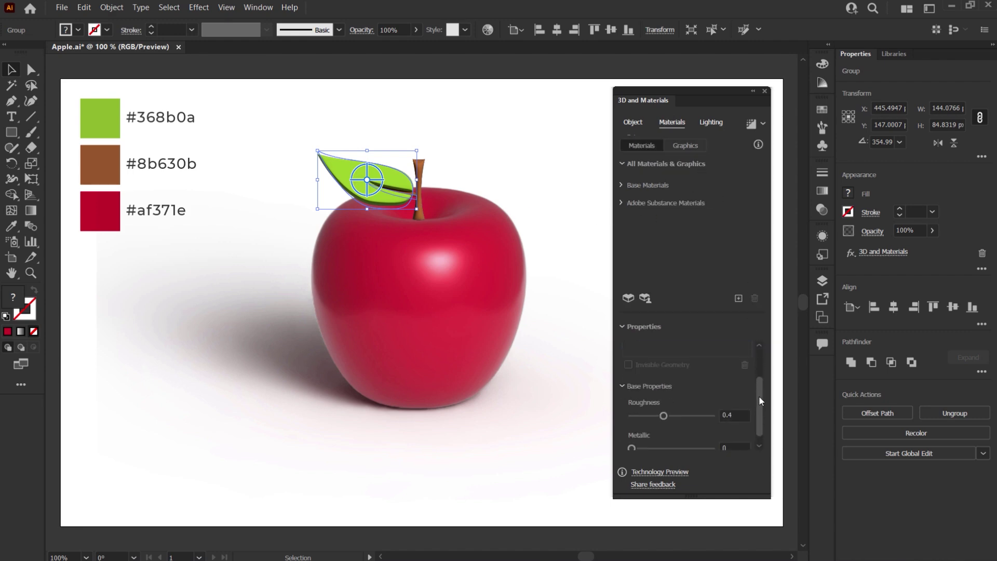
left_click(743, 405)
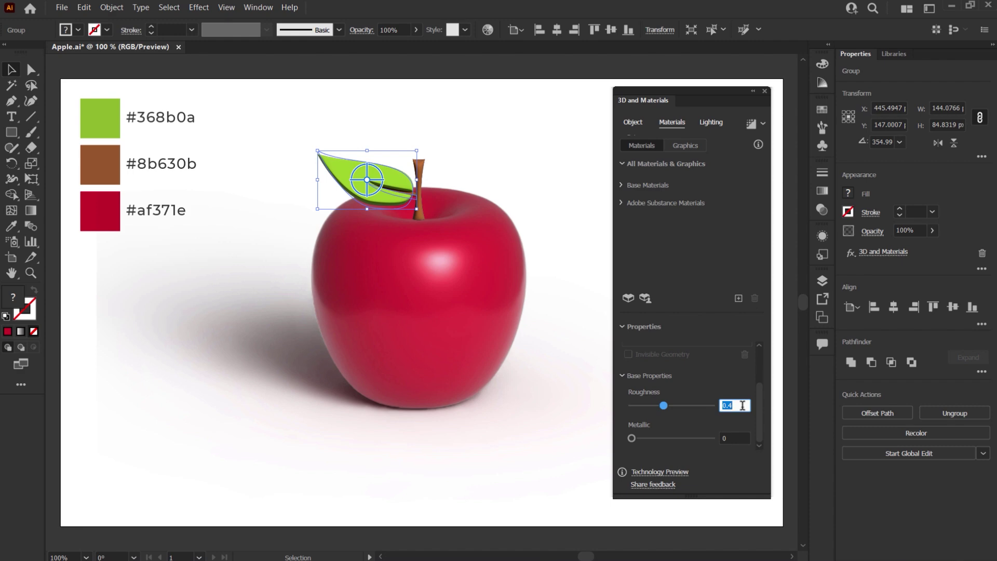
type("0.2")
left_click(737, 436)
type(".")
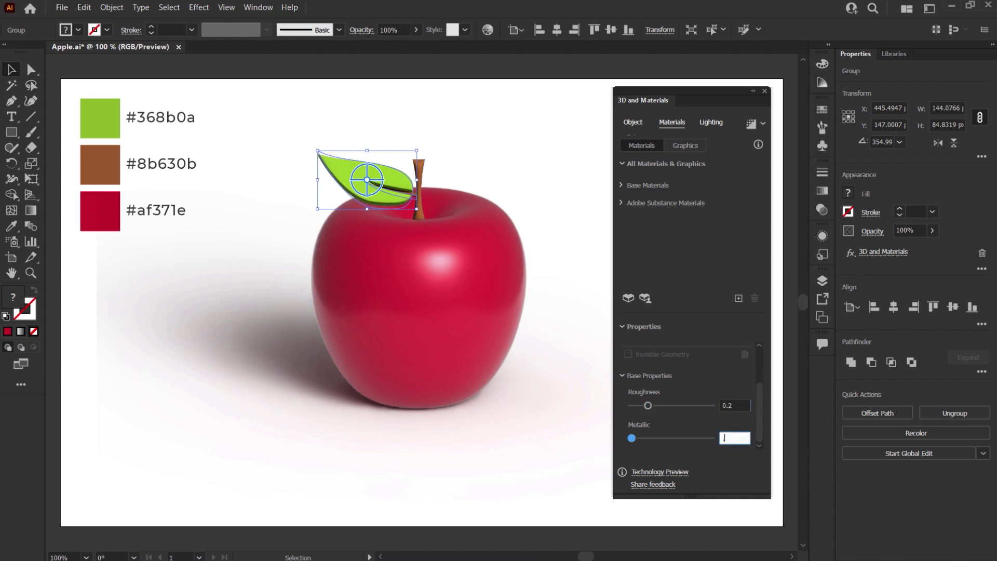
type("2")
left_click(739, 405)
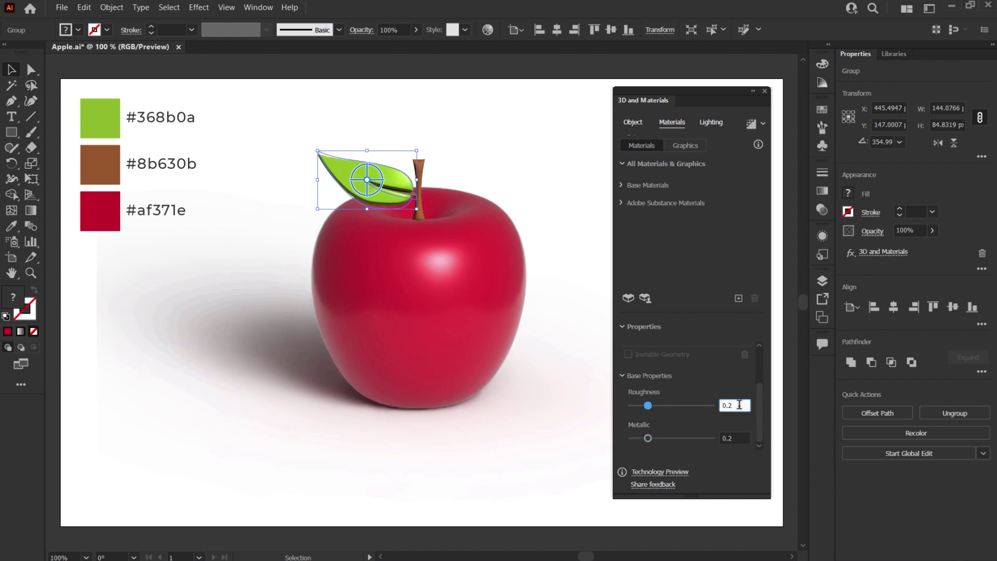
Step: Light the leaf at 85% intensity, 0° rotation, 30° height, 80% softness, 90% ambient
left_click(715, 123)
left_click(732, 246)
type("85")
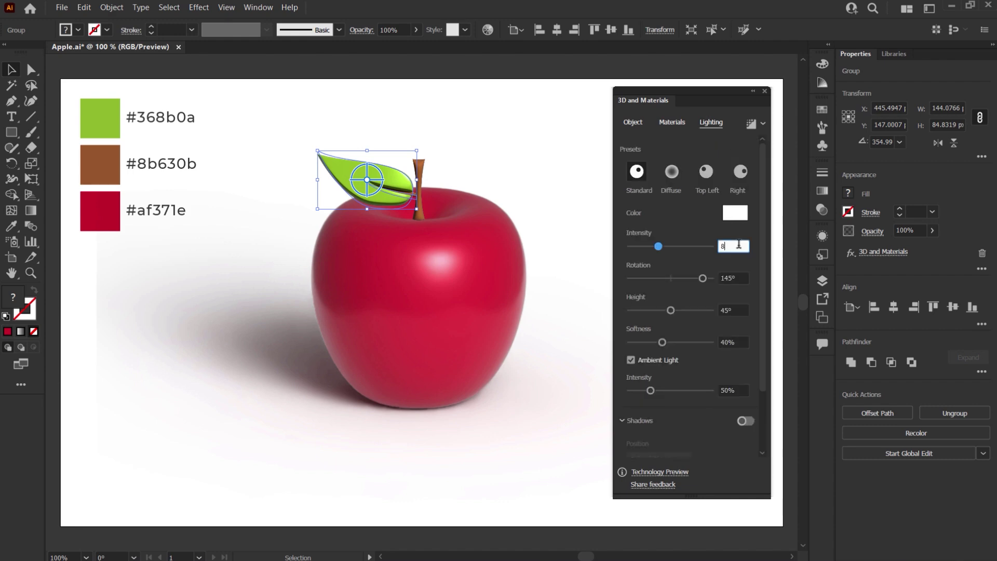
left_click(744, 277)
type("0")
left_click(737, 310)
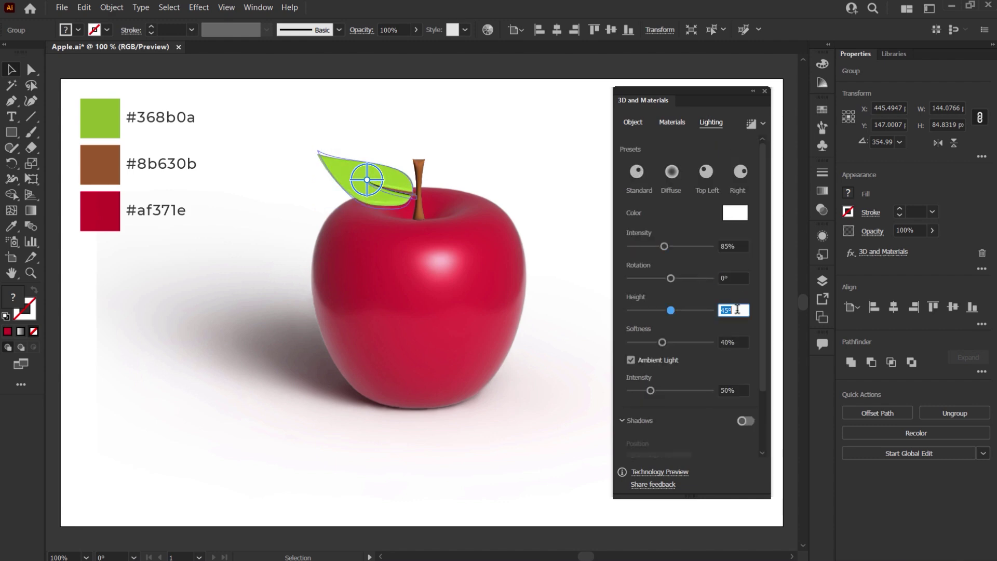
type("30")
key("Return")
left_click(737, 342)
type("80")
key("Return")
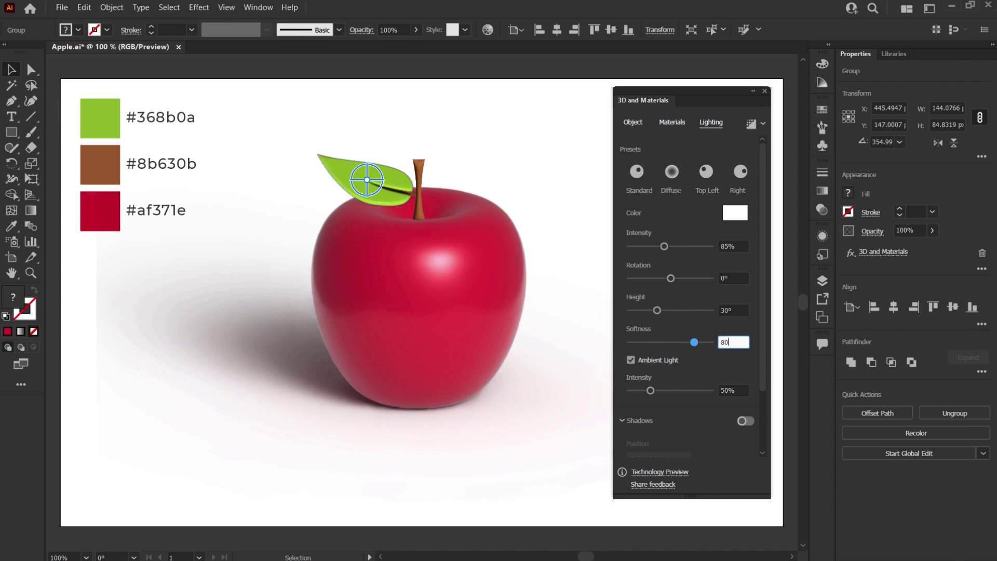
left_click(740, 390)
type("90")
key("Return")
left_click(741, 342)
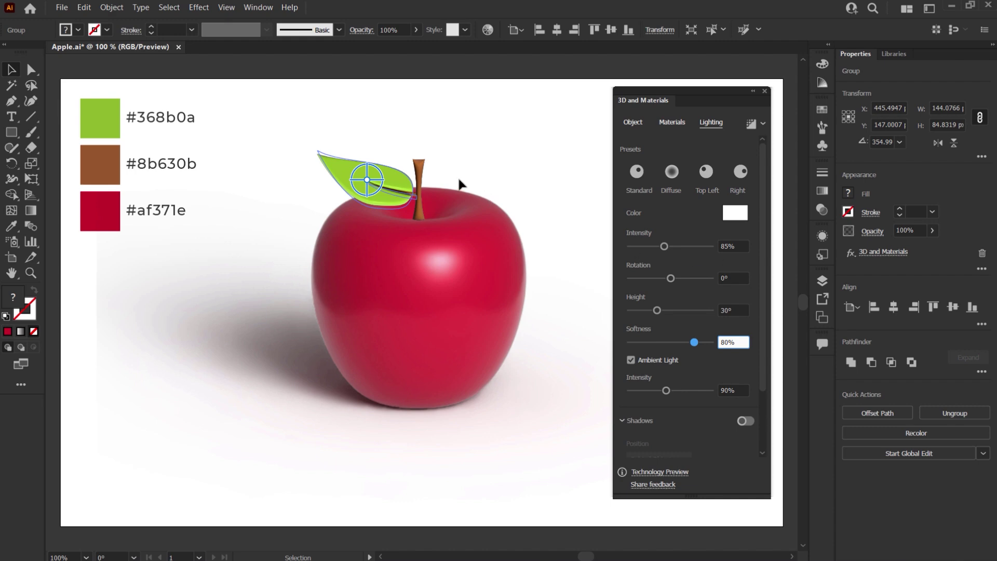
Step: Select the stem and set its material roughness to 0.2
left_click(422, 174)
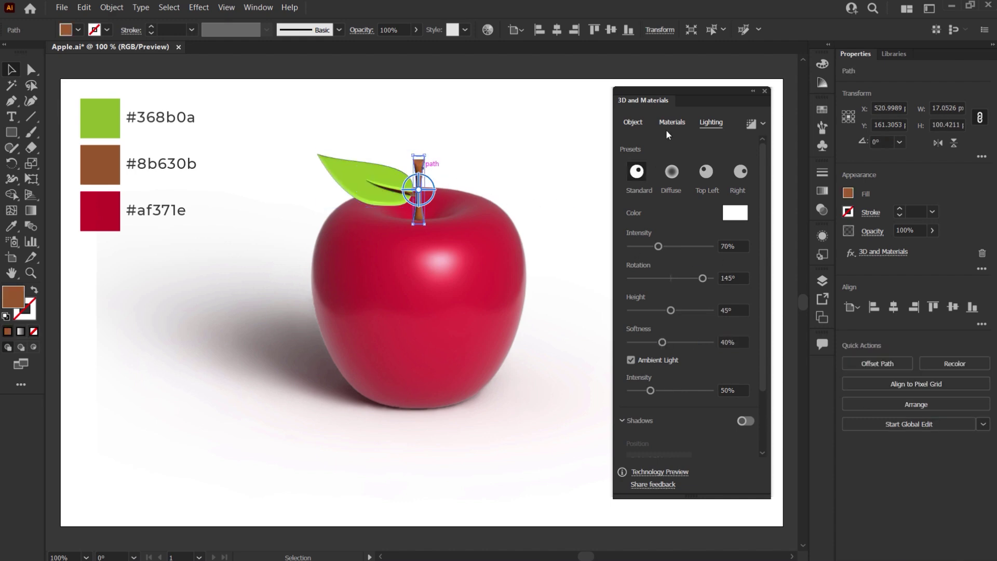
left_click(672, 123)
scroll(745, 403, "down", 3)
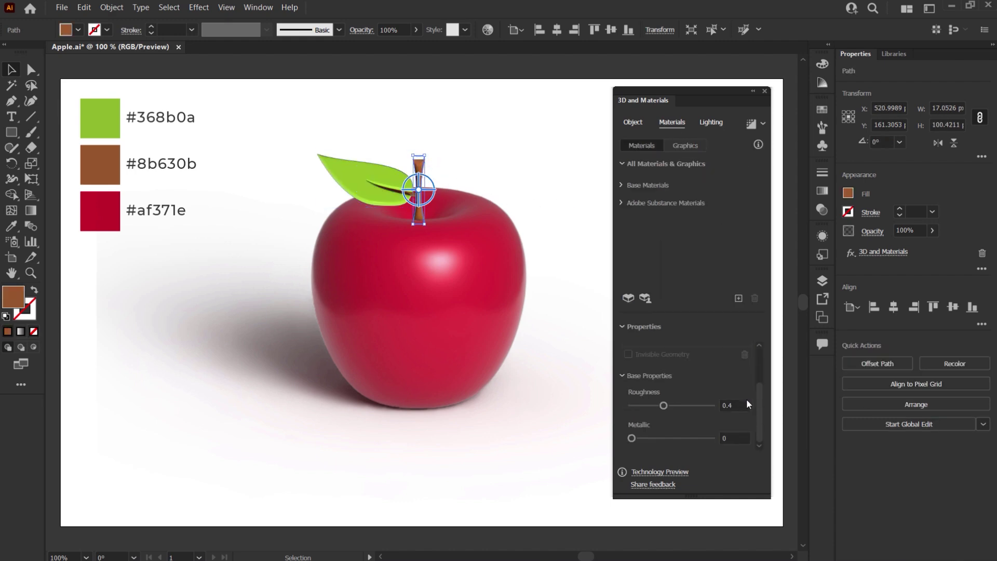
left_click(734, 405)
type(".2")
left_click(737, 437)
Step: Light the stem at 85% intensity, 0° rotation, 30° height, 80% softness, 90% ambient
left_click(718, 121)
left_click(736, 245)
type("85")
key("Tab")
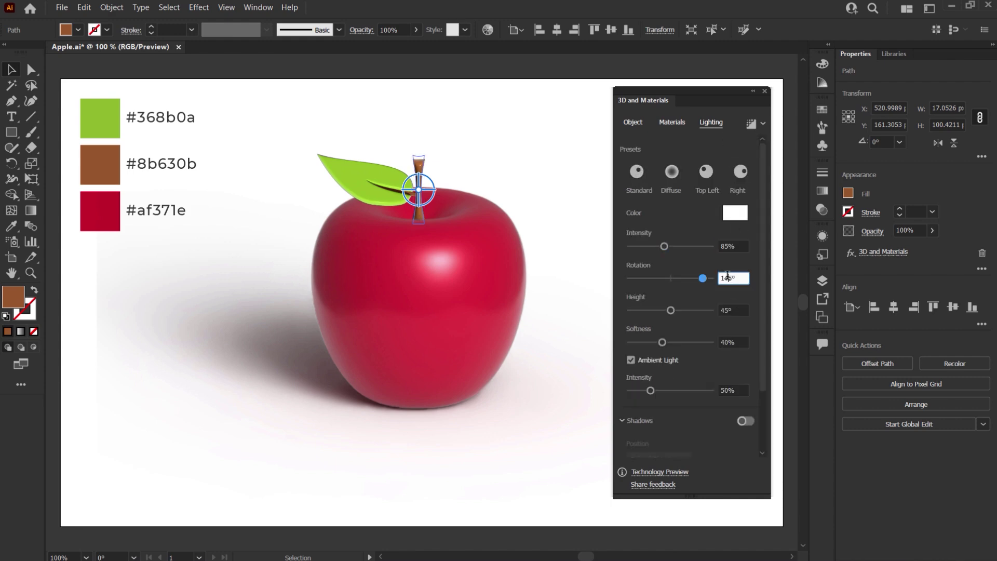
type("0")
key("Tab")
type("30")
key("Tab")
type("80")
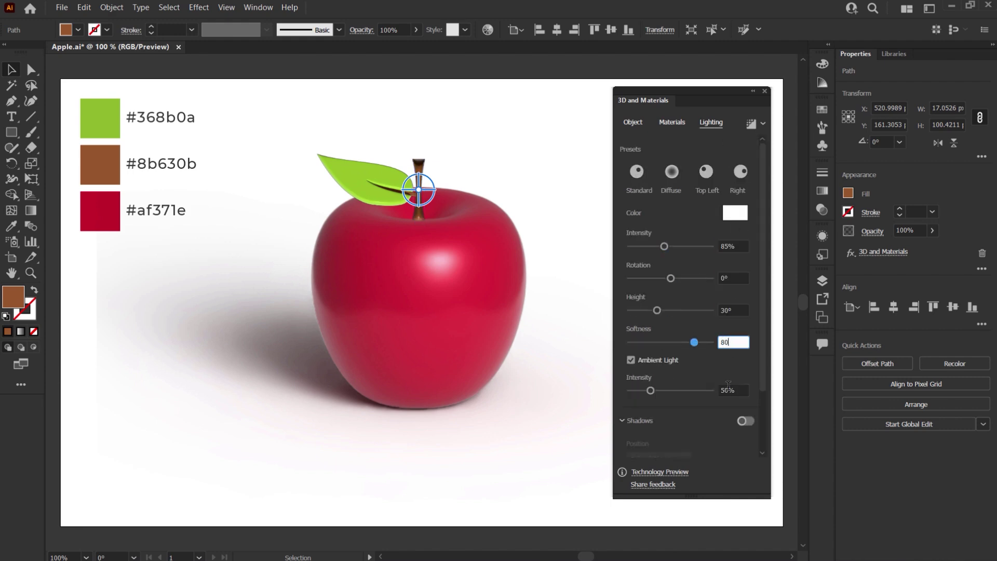
key("Tab")
type("90")
key("shift+Tab")
Step: Nudge the stem slightly down into the apple's top hollow
left_click(589, 215)
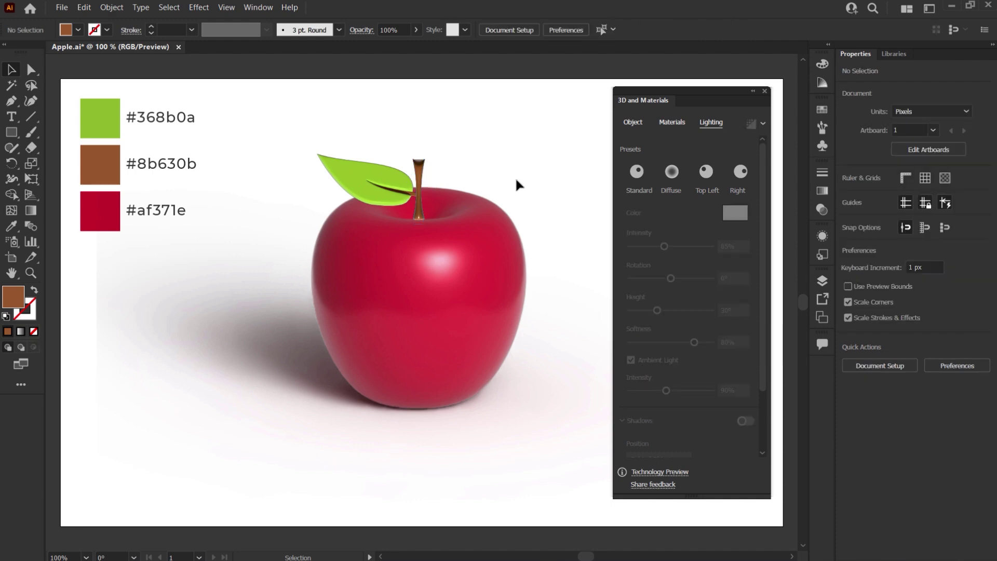
scroll(436, 205, "up", 3)
scroll(392, 242, "up", 1)
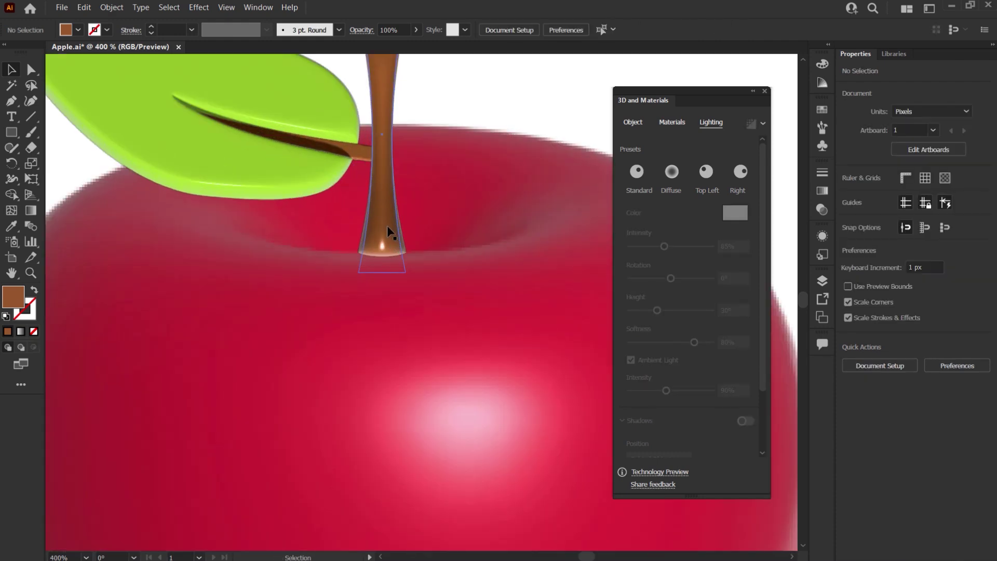
left_click(384, 218)
left_click_drag(378, 204, 378, 217)
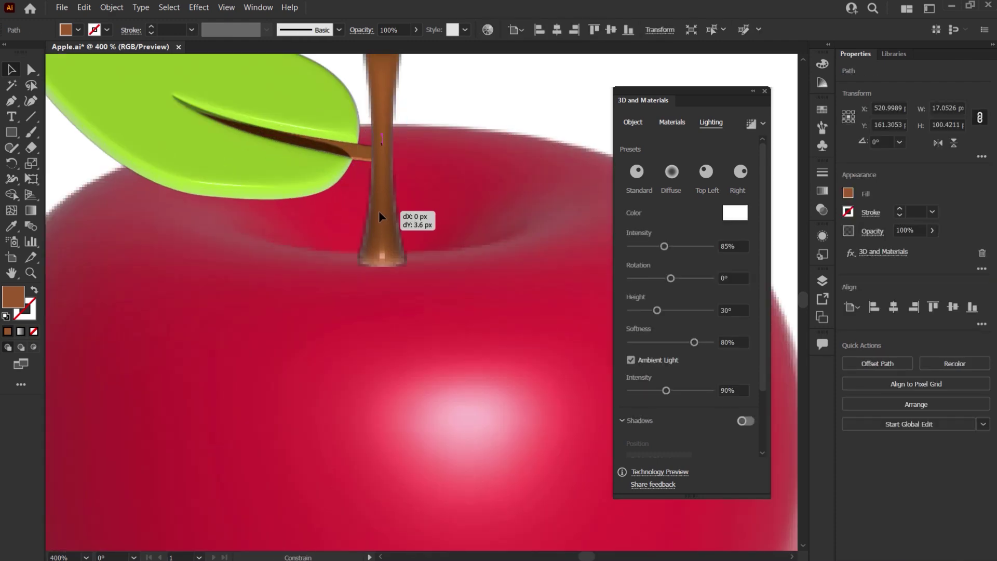
left_click(478, 106)
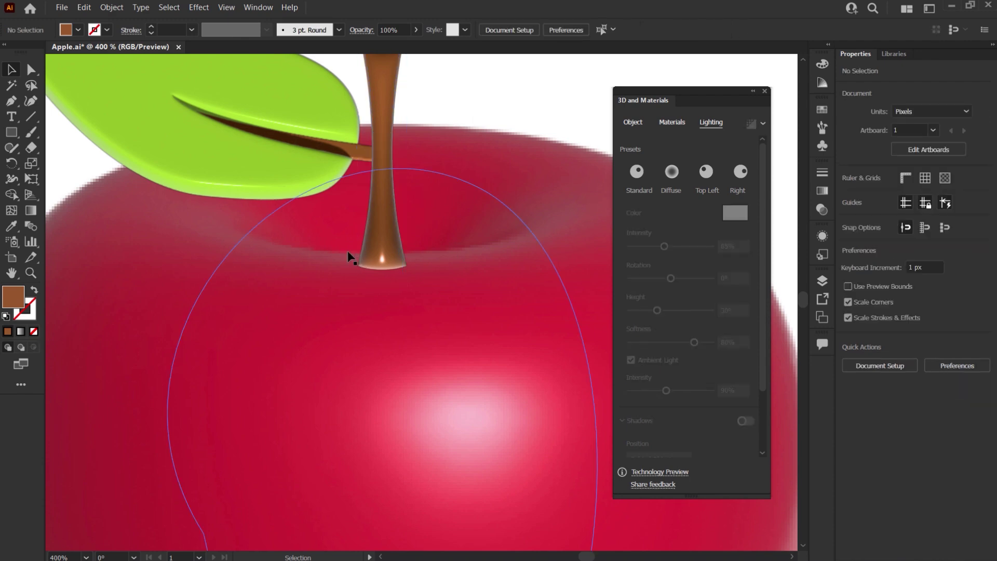
Step: Draw a Pen trim shape over the stem with a curved bottom following the apple surface
key("p")
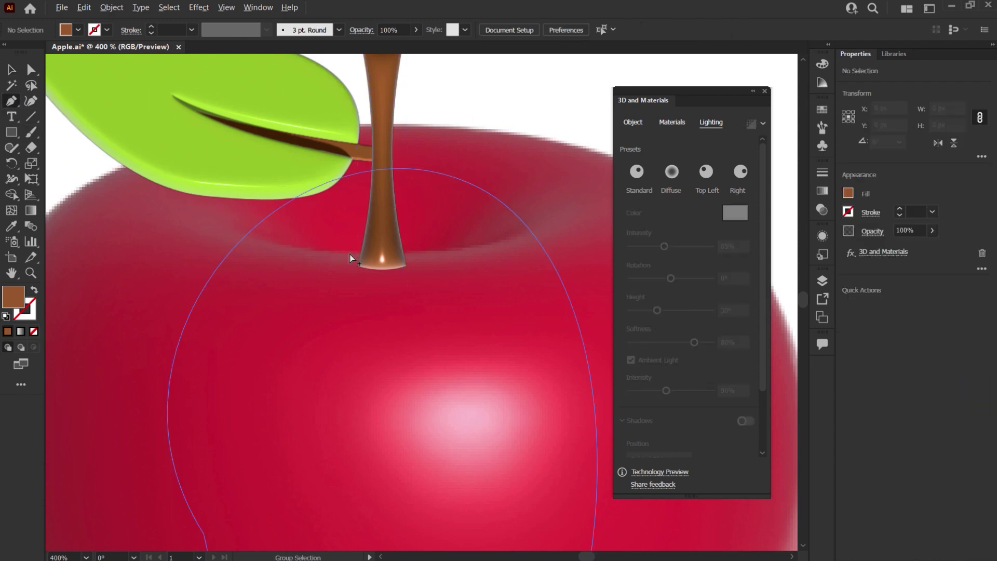
scroll(353, 256, "up", 2)
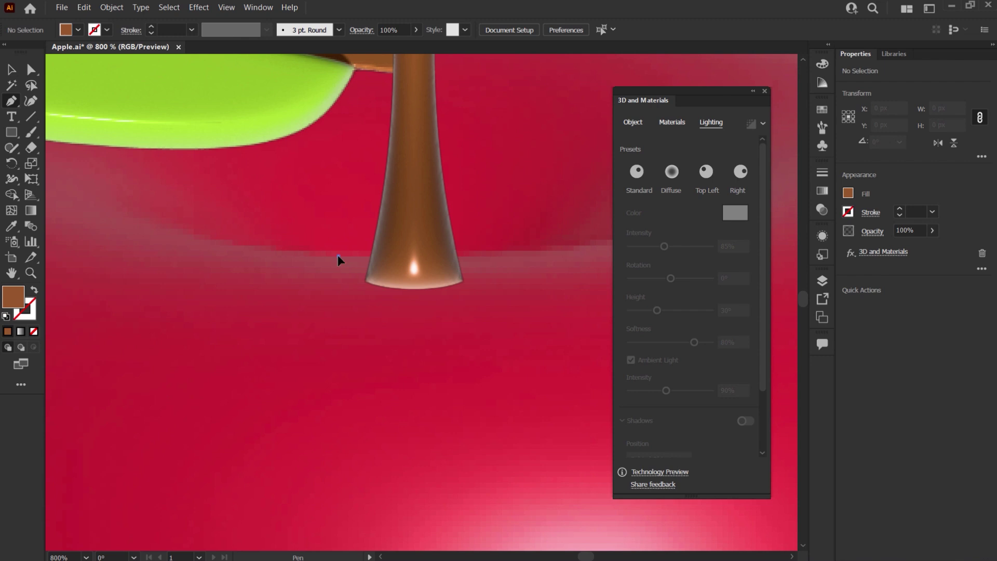
left_click(338, 255)
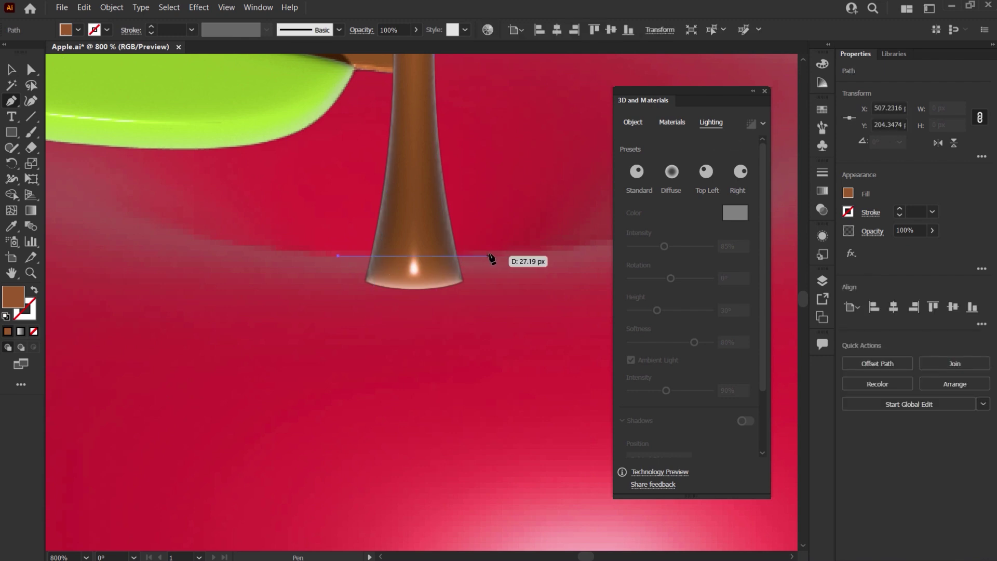
left_click_drag(492, 256, 550, 252)
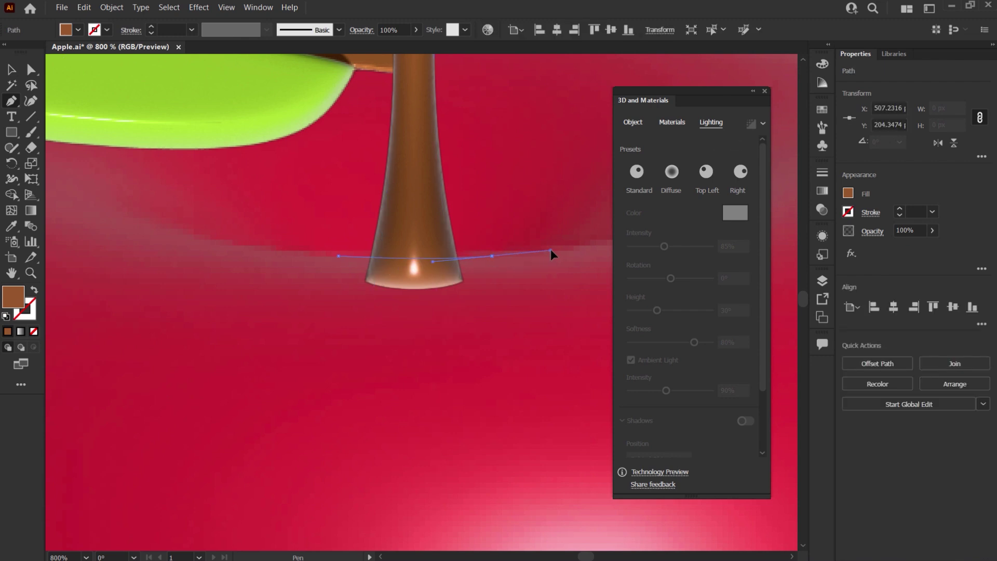
left_click(574, 251)
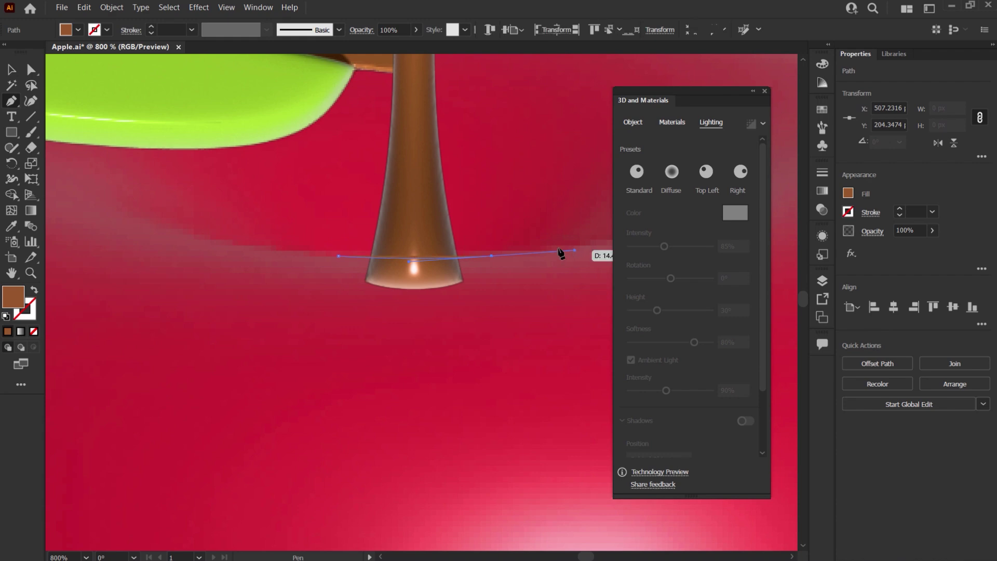
scroll(557, 254, "down", 2)
left_click_drag(529, 292, 535, 408)
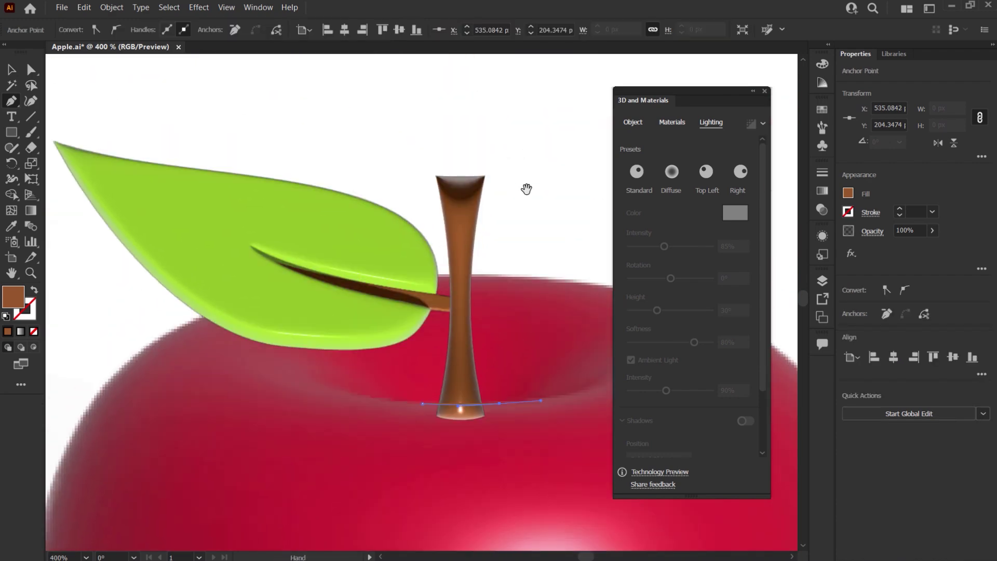
left_click(523, 143)
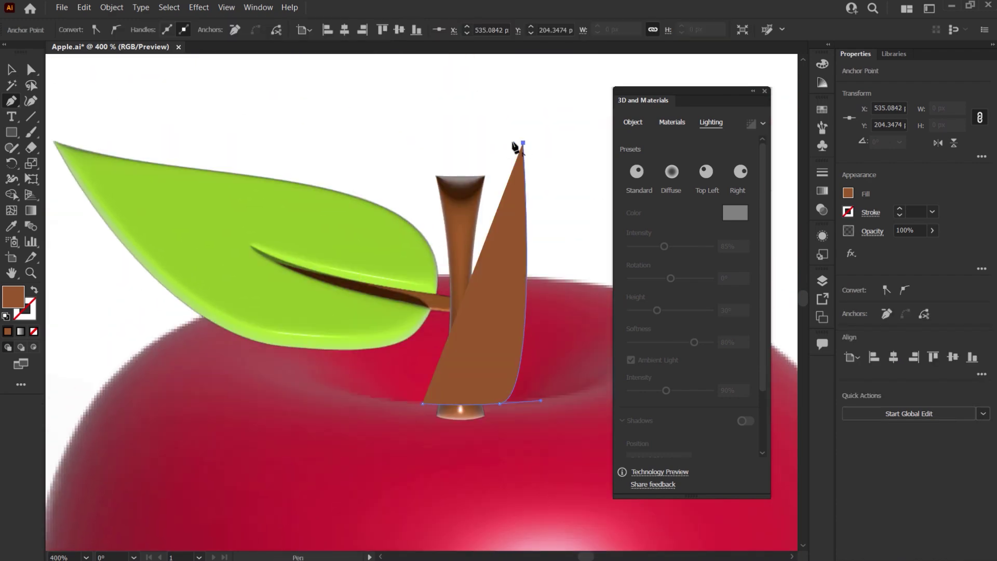
left_click(408, 144)
left_click_drag(409, 188, 413, 405)
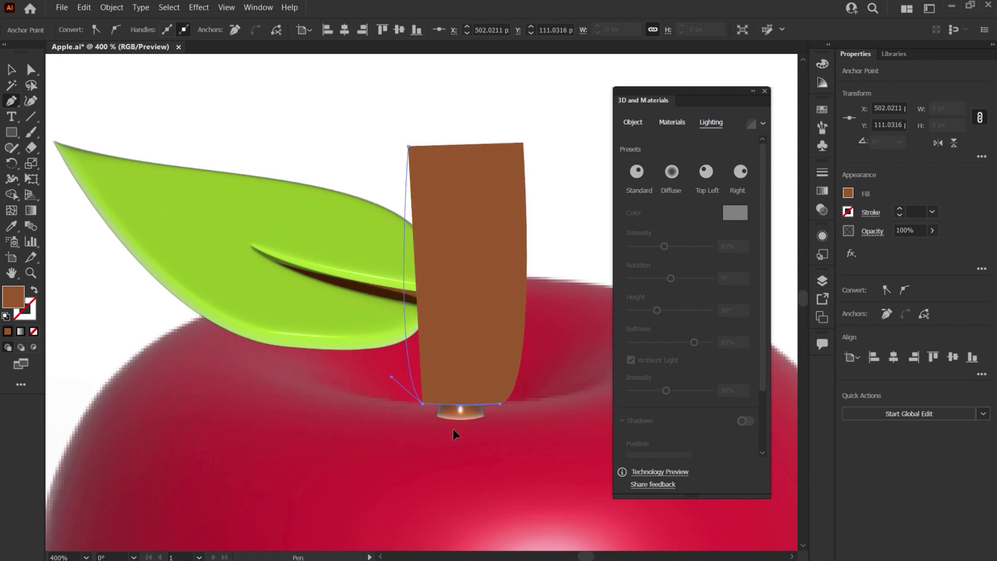
Step: Clip the stem to the trim shape with Make Clipping Mask, then zoom out
left_click(12, 71)
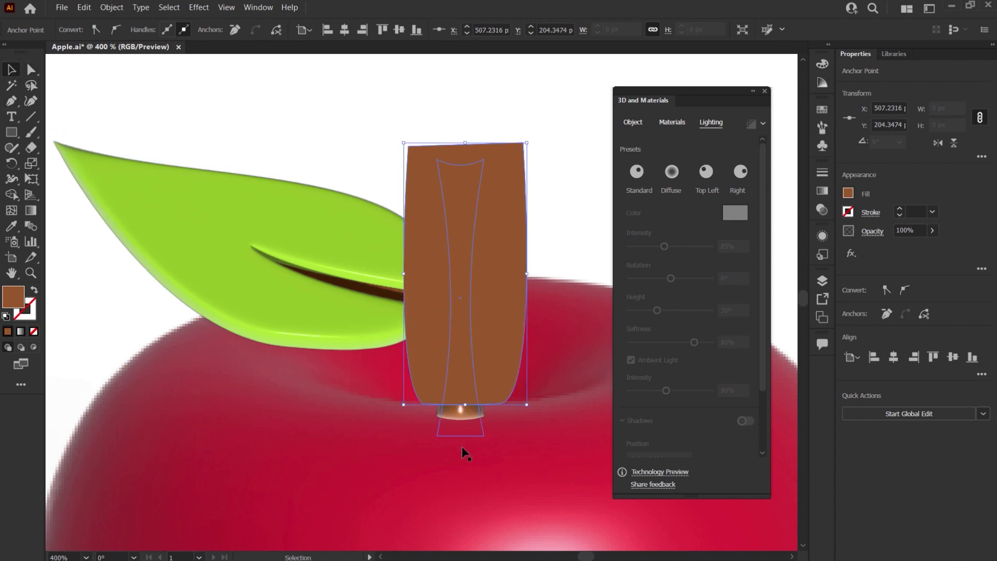
left_click(459, 421, "shift")
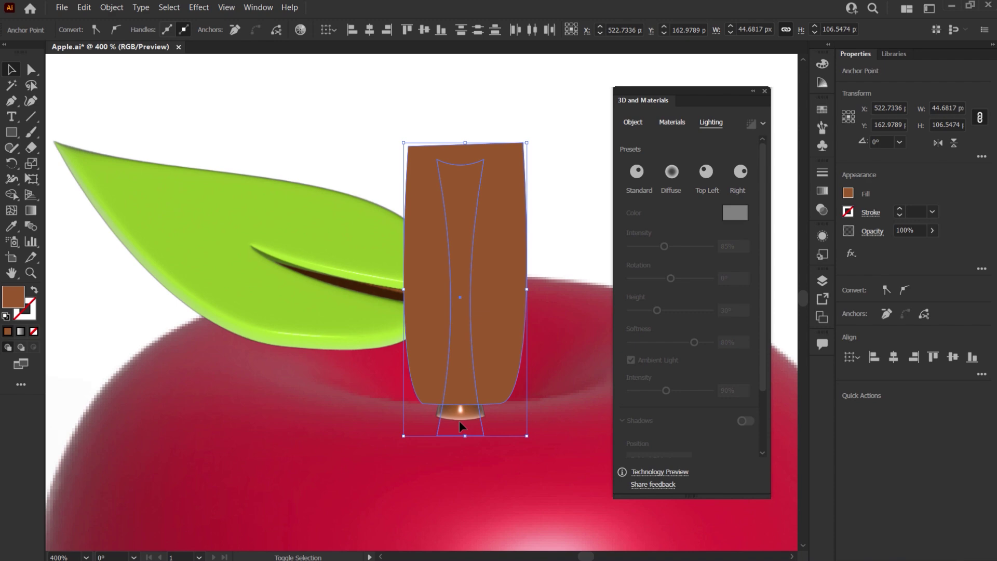
right_click(462, 306)
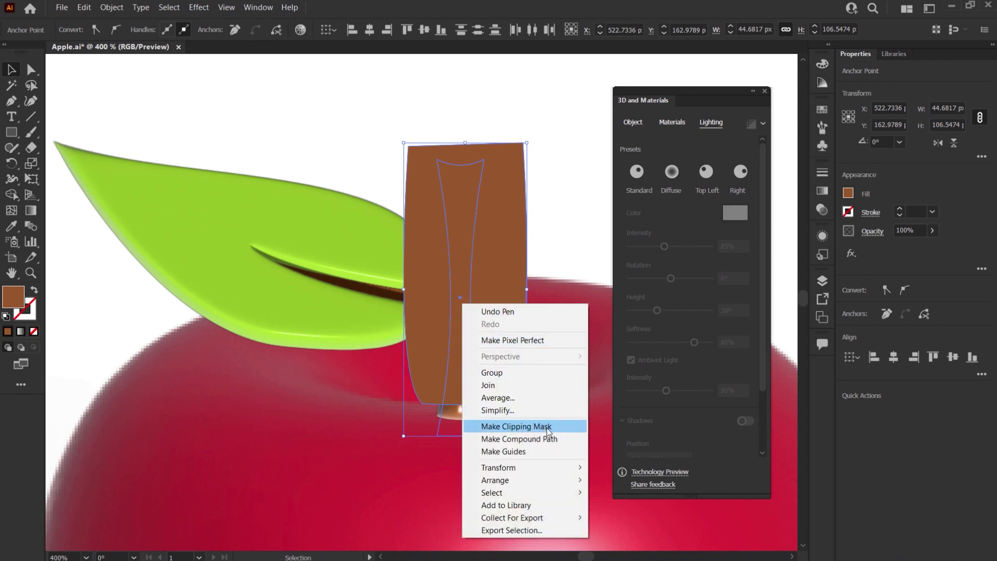
left_click(551, 430)
left_click(546, 204)
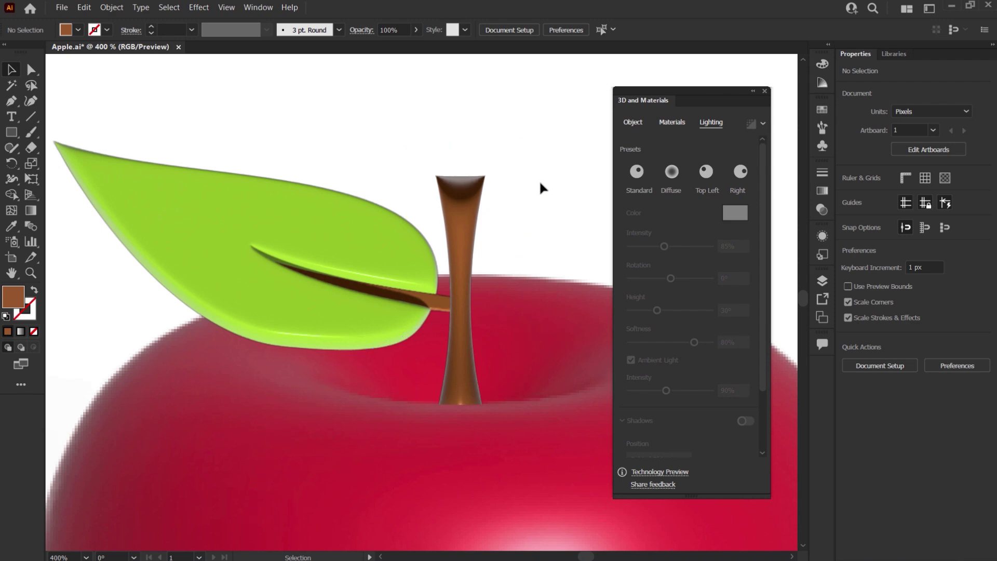
key("ctrl+1")
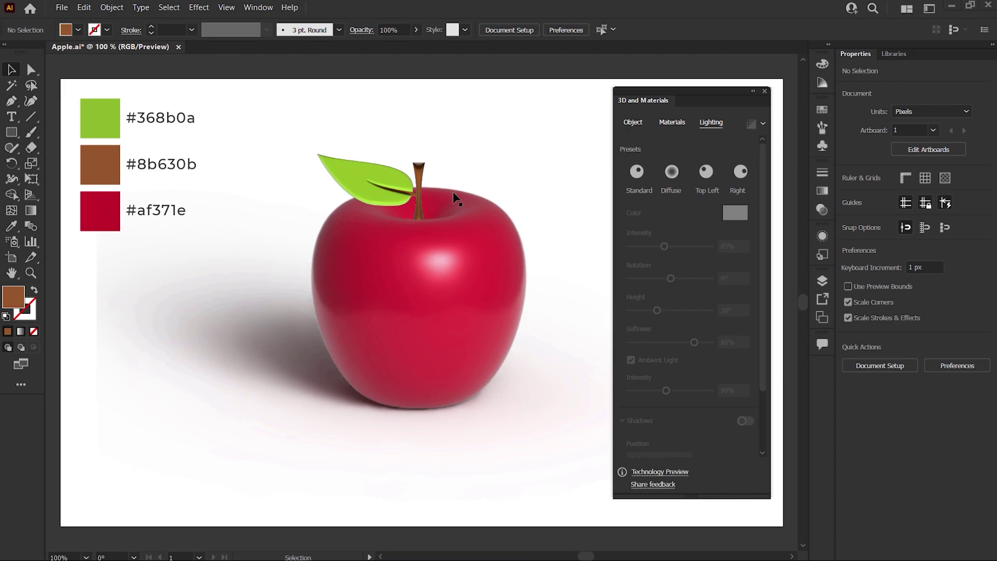
Step: Ray-trace the leaf at High quality, remembering that quality for all 3D objects
left_click(353, 179)
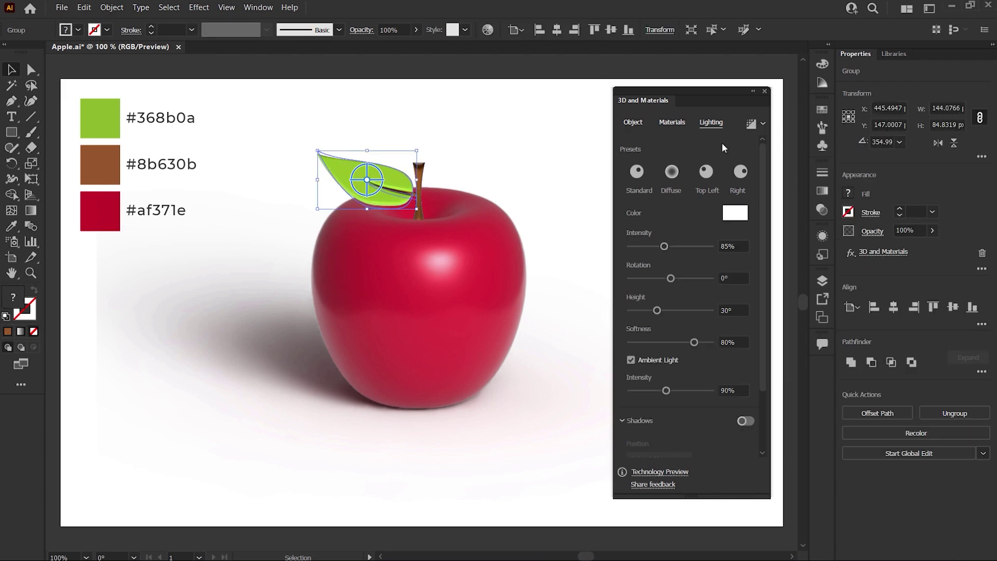
left_click(751, 124)
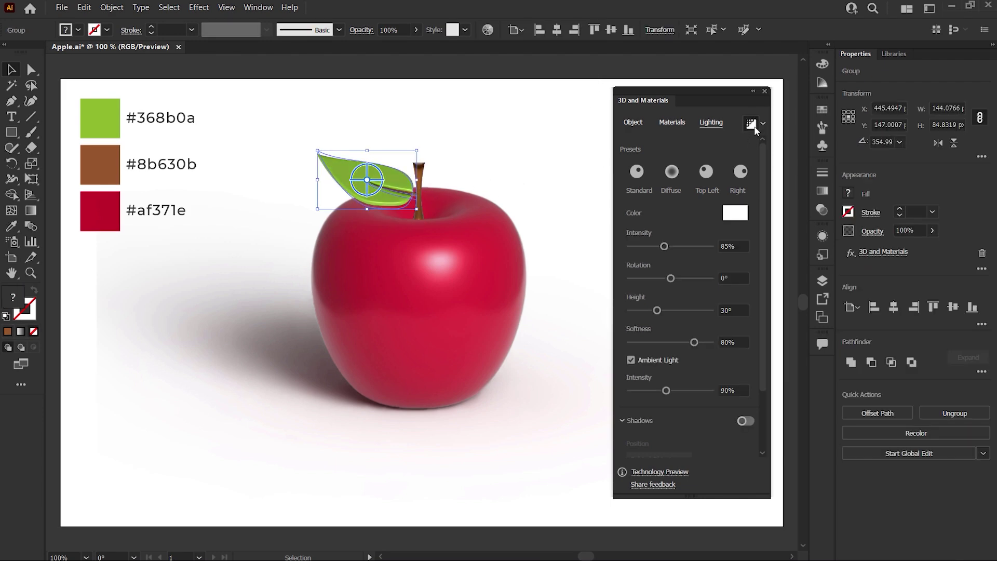
left_click(763, 125)
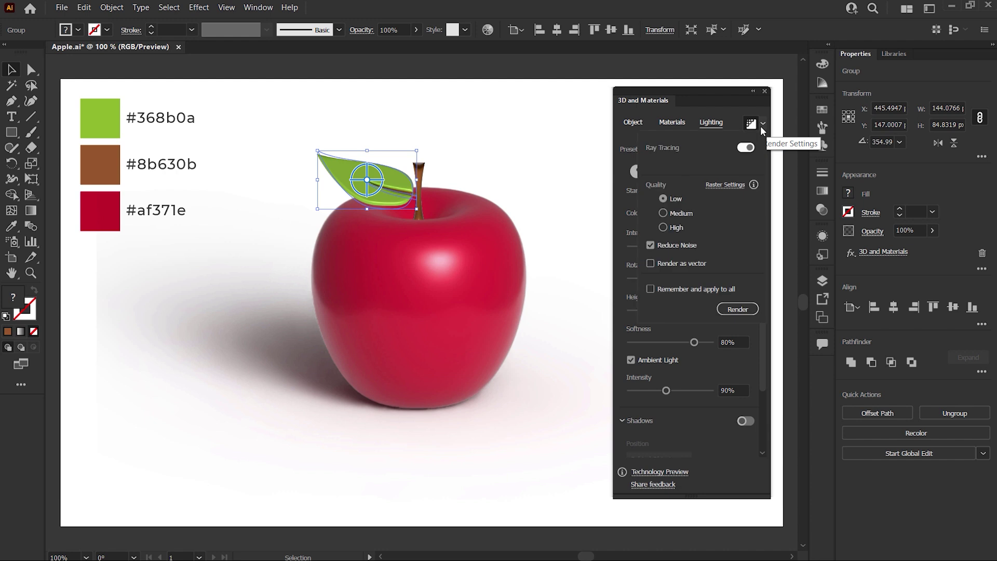
left_click(675, 227)
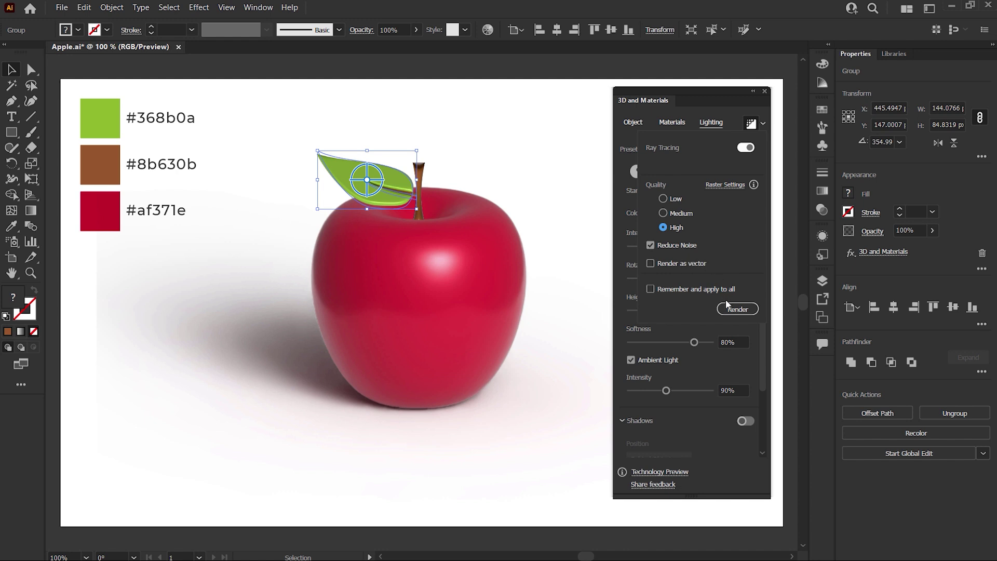
left_click(716, 288)
left_click(730, 310)
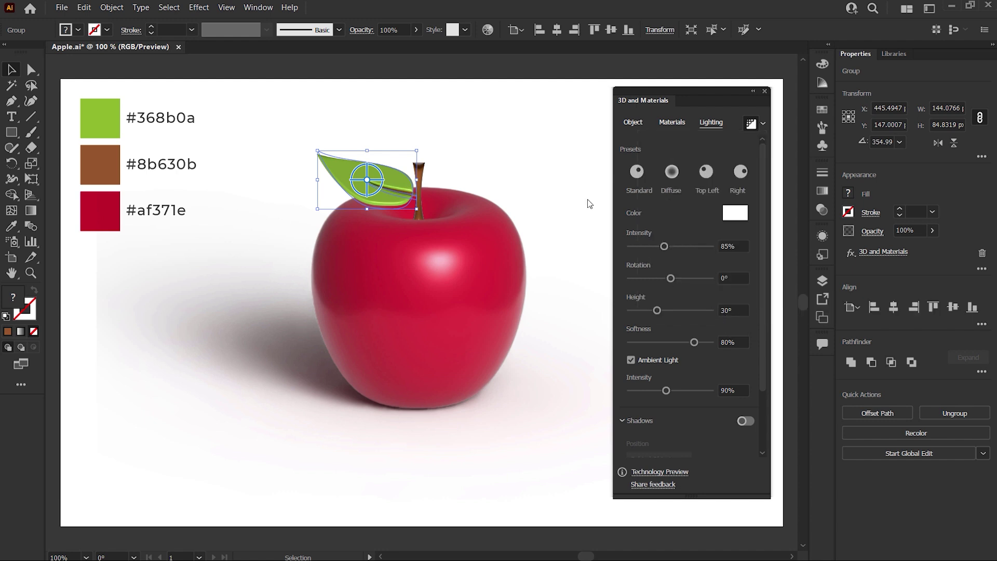
left_click(542, 147)
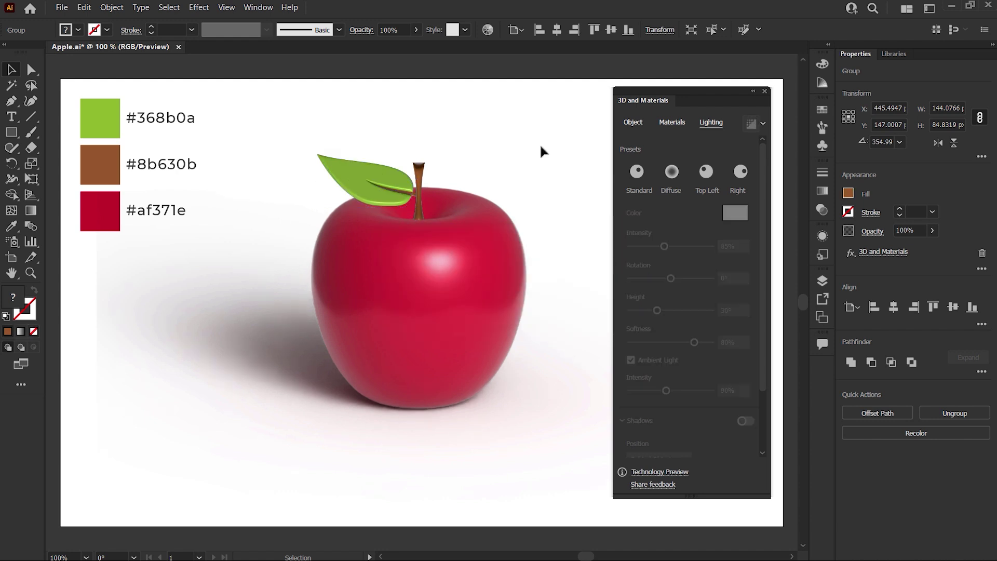
left_click(422, 176)
double_click(422, 176)
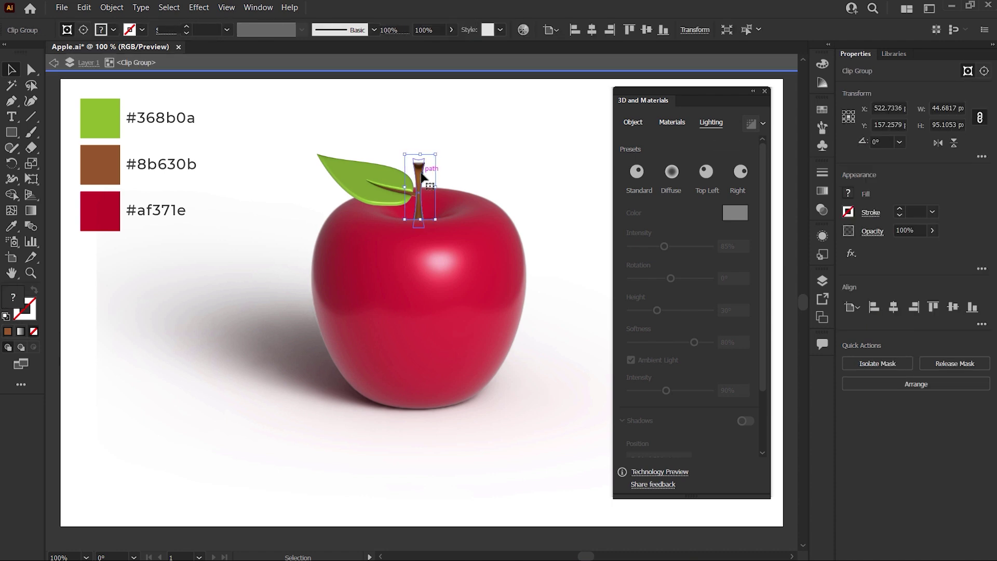
left_click(420, 179)
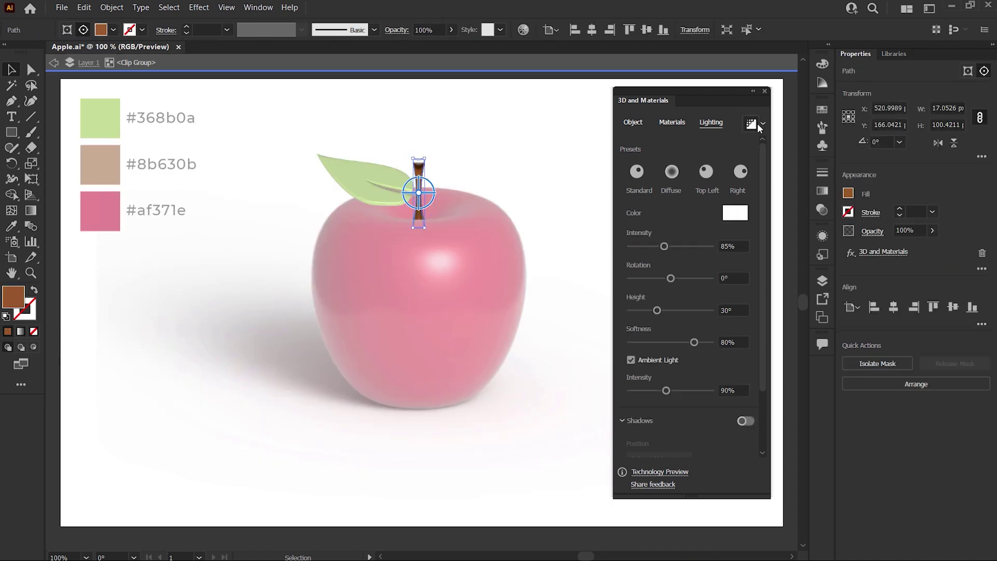
double_click(497, 135)
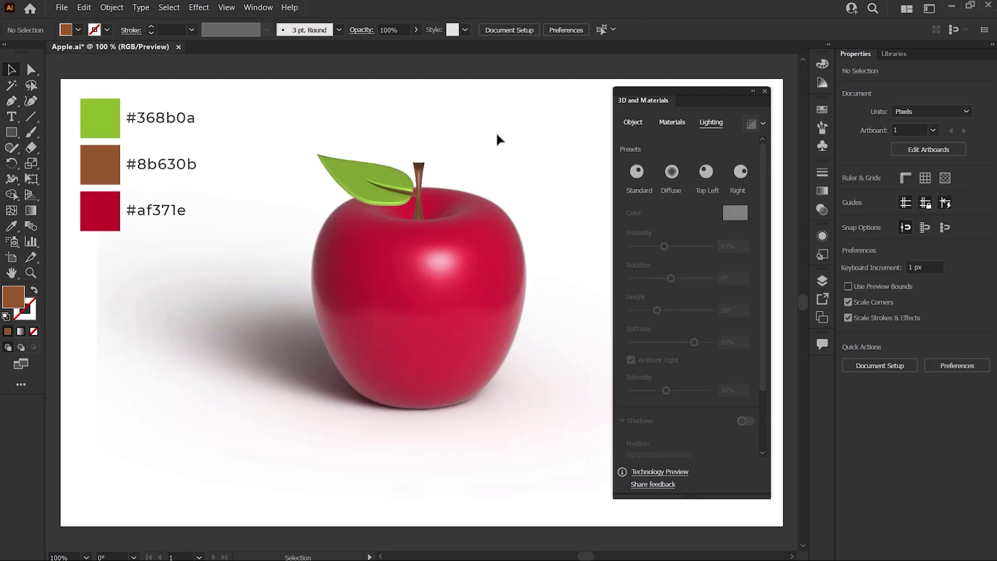
left_click(380, 195)
left_click(445, 263)
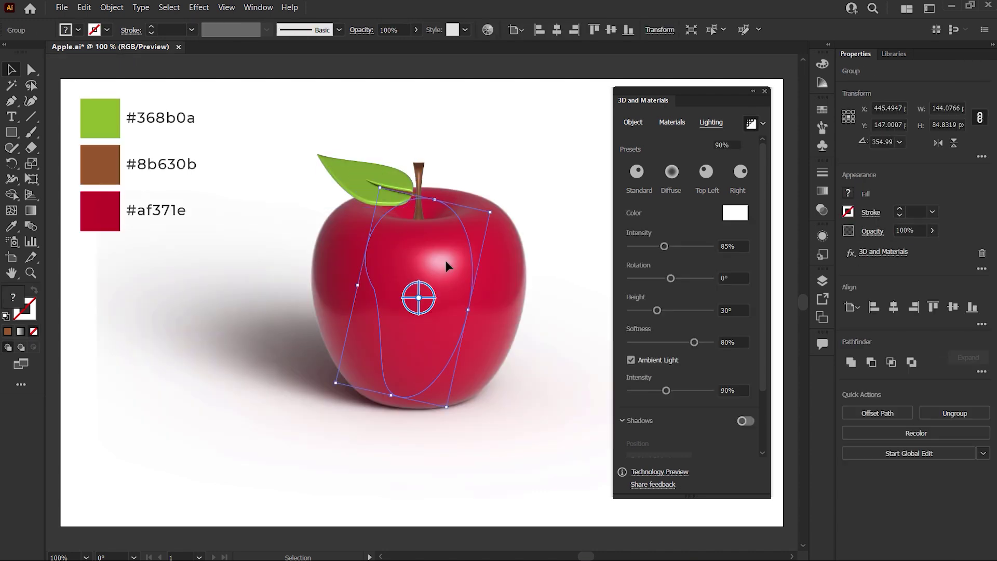
left_click(417, 173)
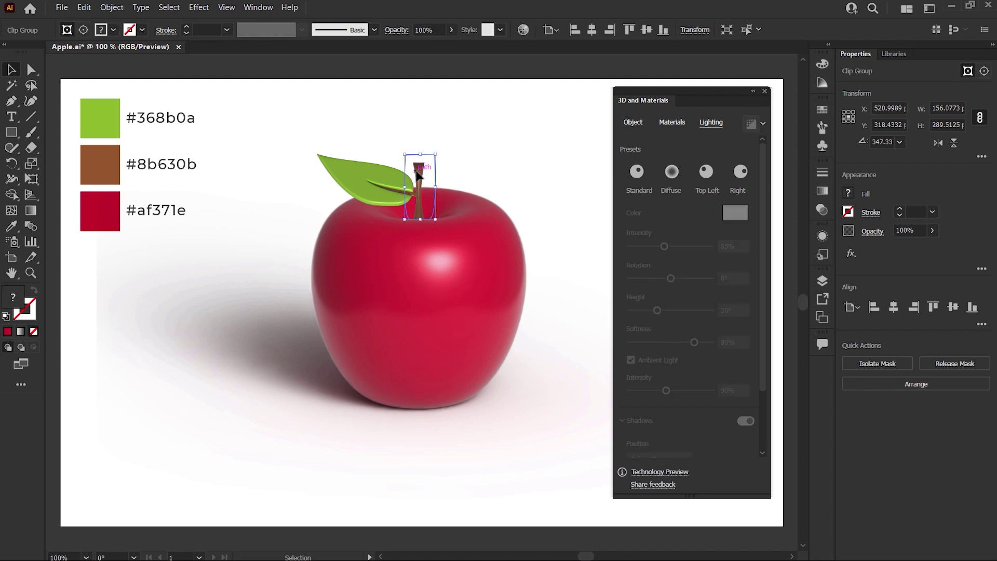
left_click(577, 74)
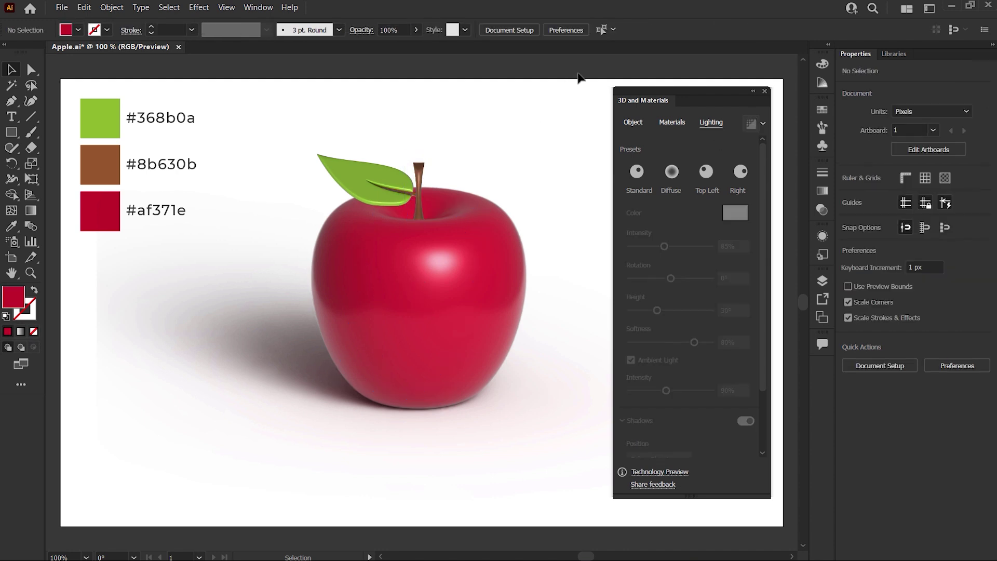